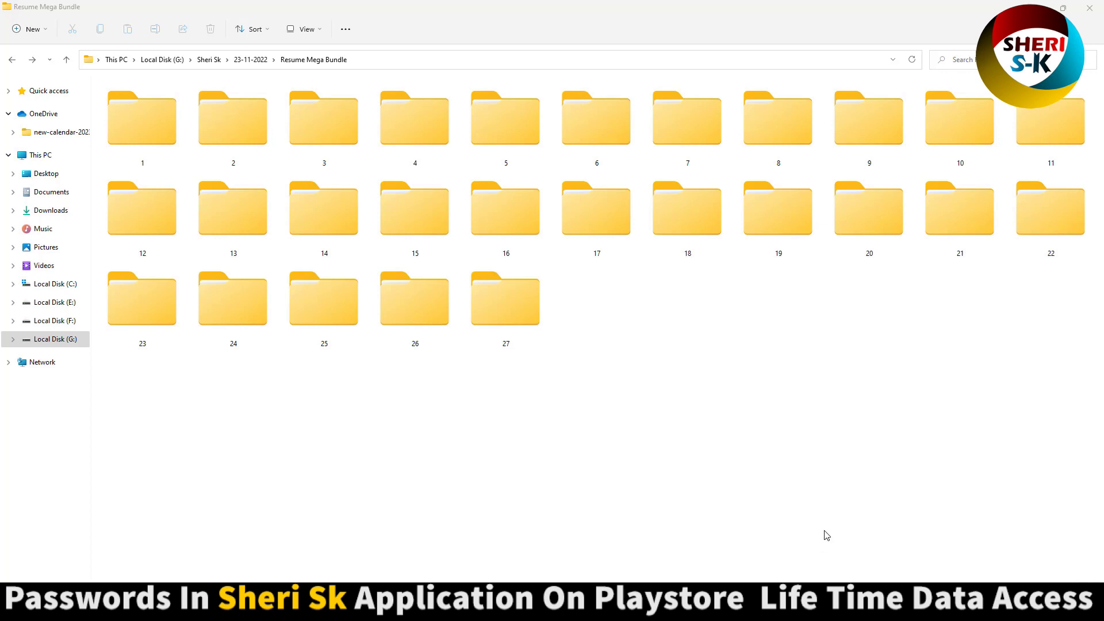
- Leave the Resume Mega Bundle, glance at the Google Play and Facebook tabs, then go to the Telegram channel
drag(809, 388, 539, 470)
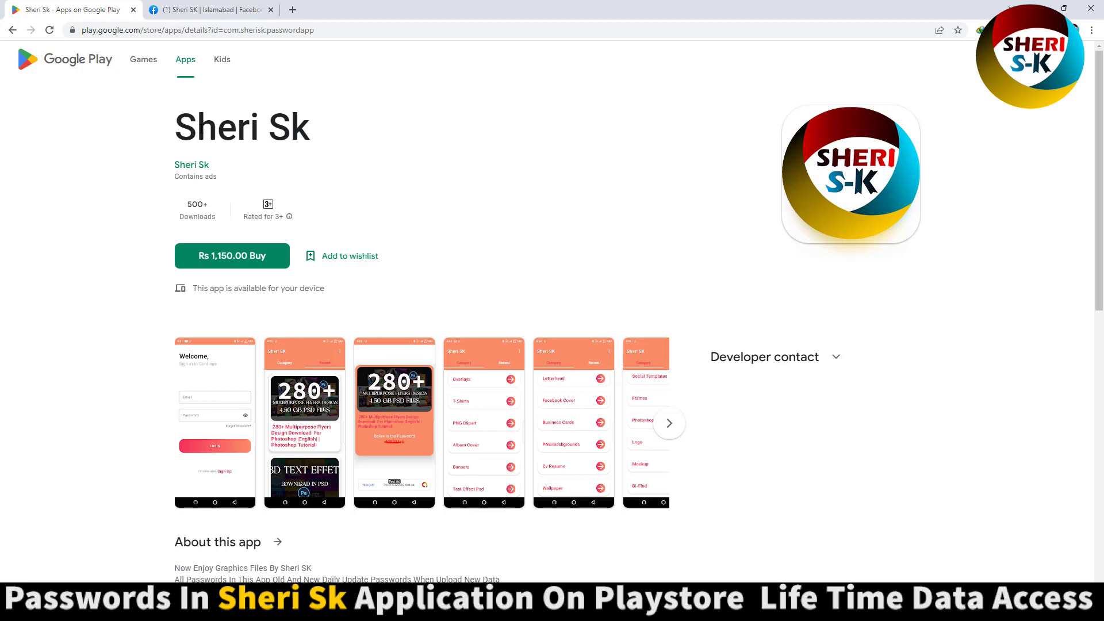
click(190, 10)
click(471, 162)
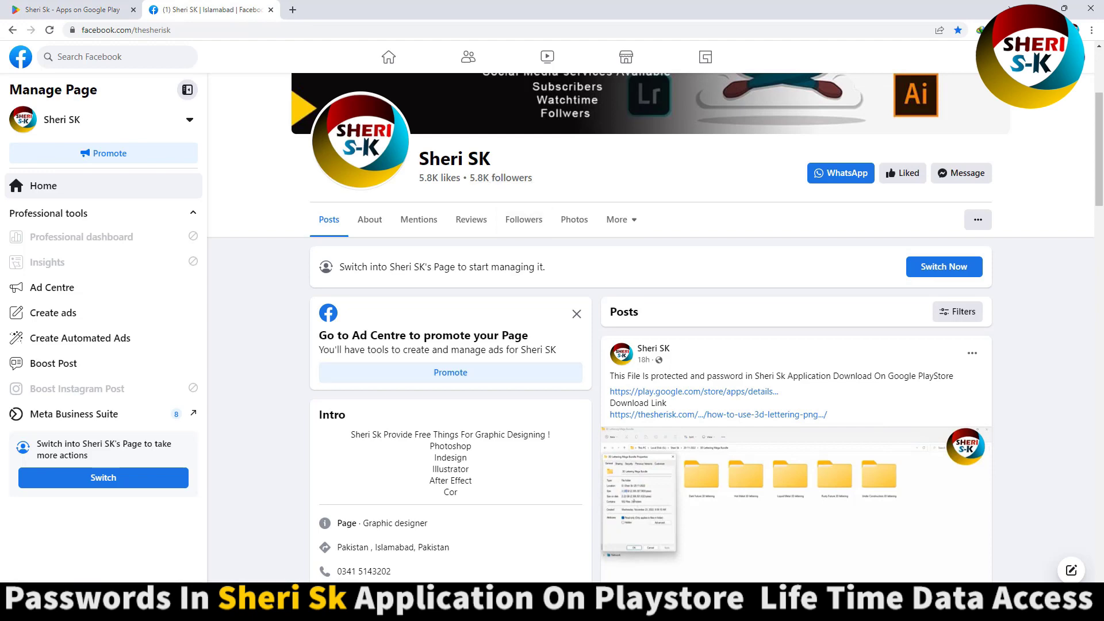
key(alt+Tab)
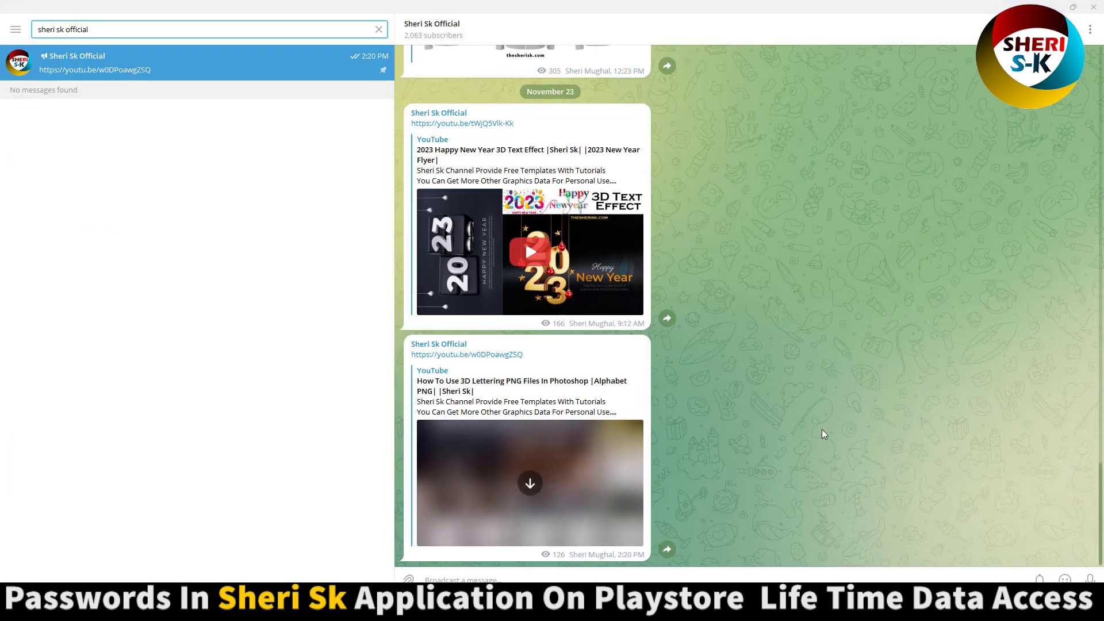
- Scroll the Telegram feed, then return to the Resume Mega Bundle folders 1–27 in File Explorer
scroll(825, 431, up, 1)
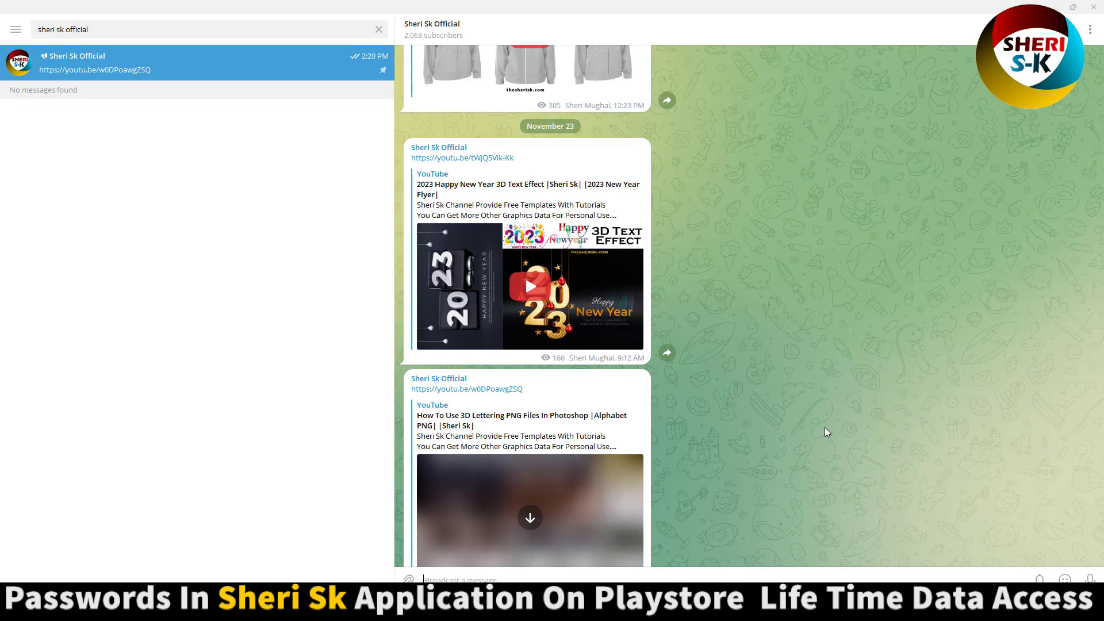
click(644, 606)
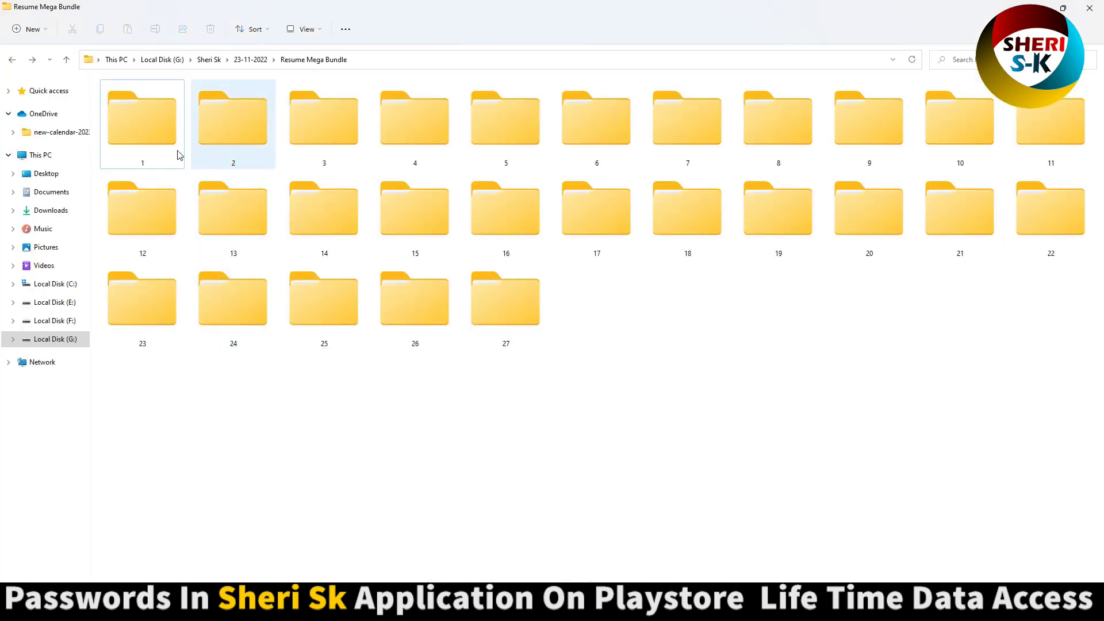
- Open bundle folder 1 and read its Fonts notes, including the Mac install link, then close them
click(151, 146)
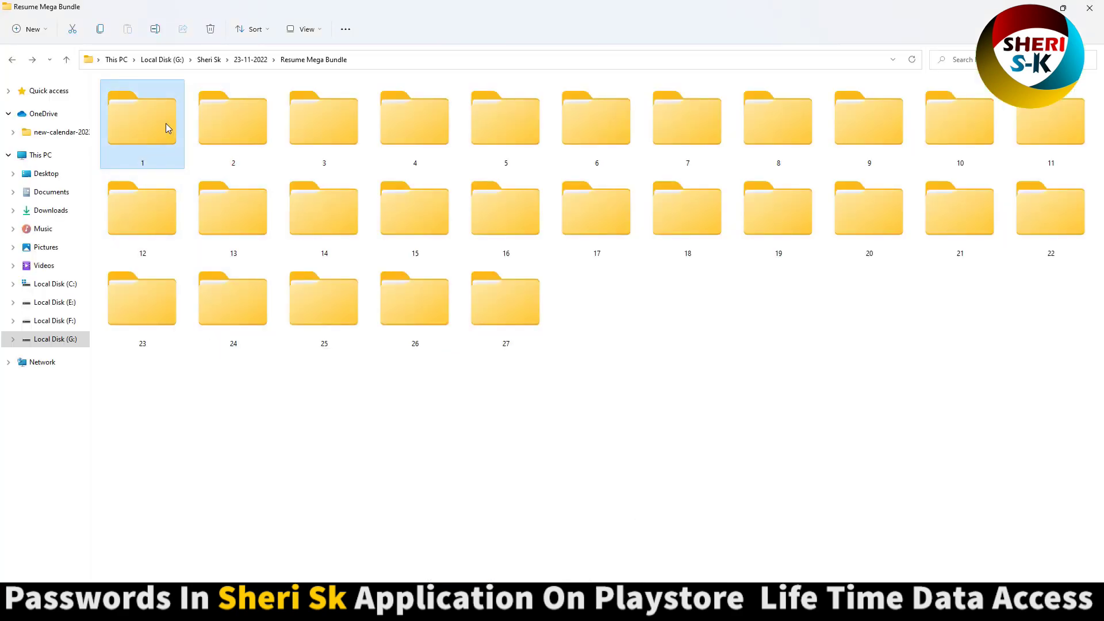
double_click(166, 123)
click(474, 183)
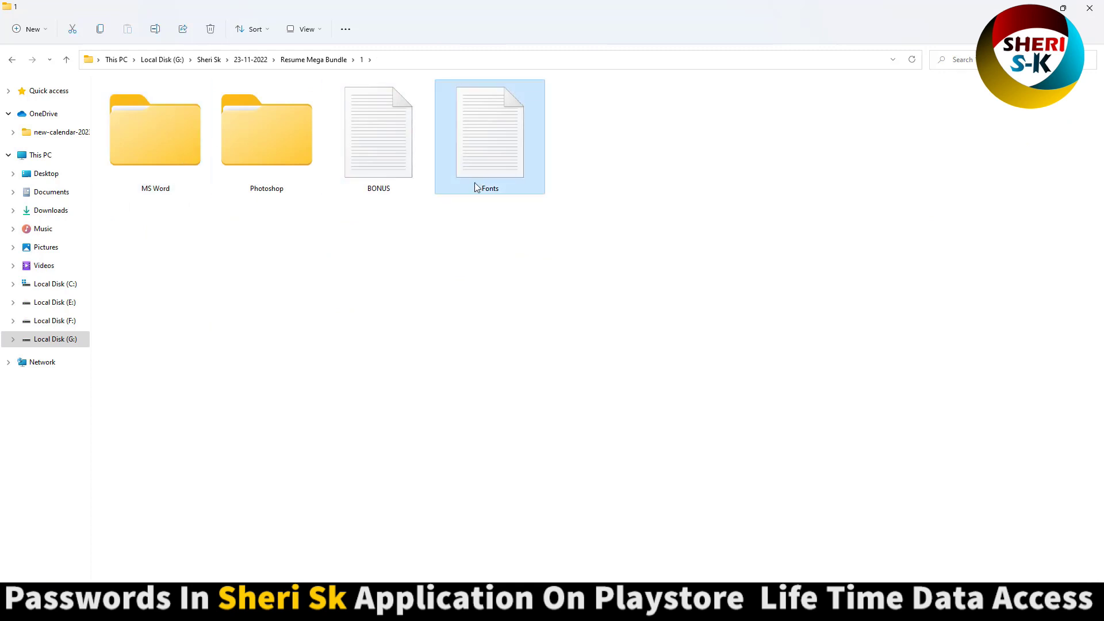
double_click(503, 153)
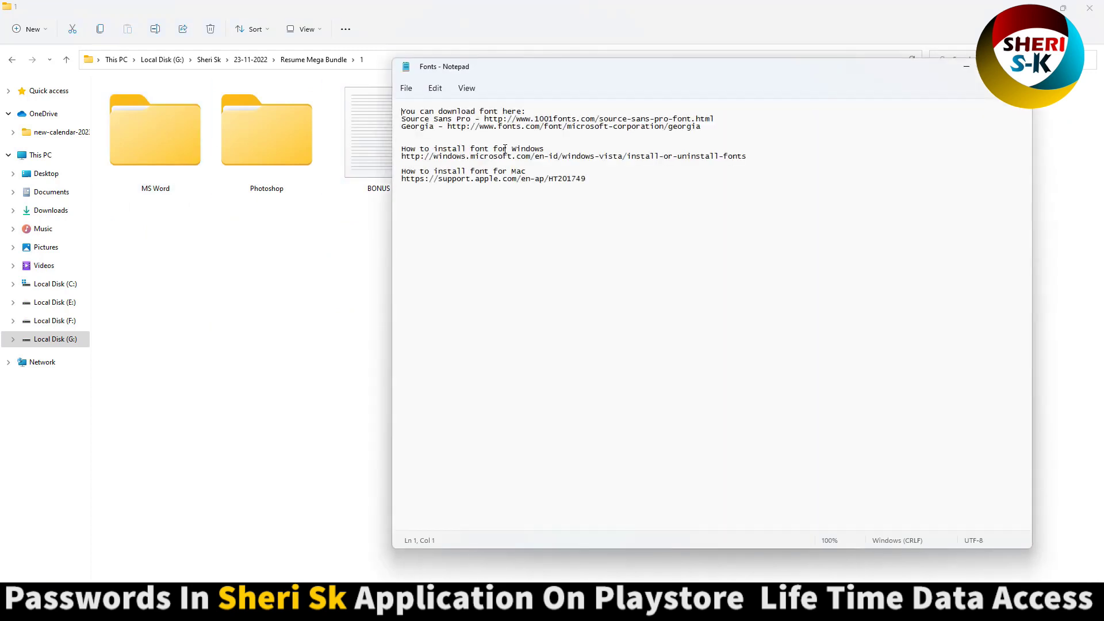
drag(597, 182, 408, 181)
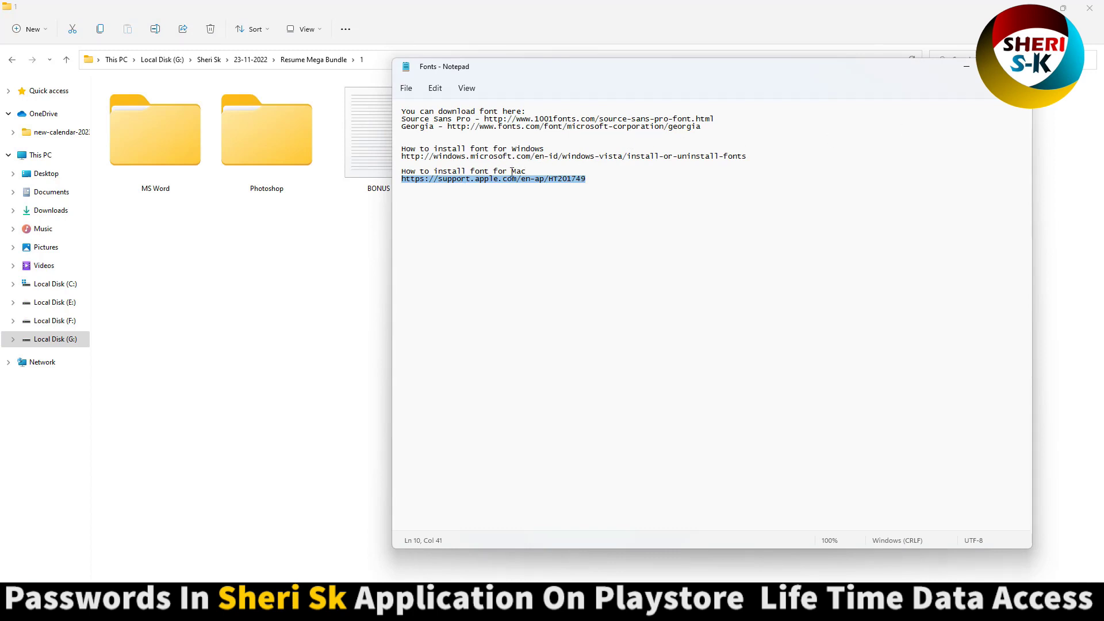
click(504, 112)
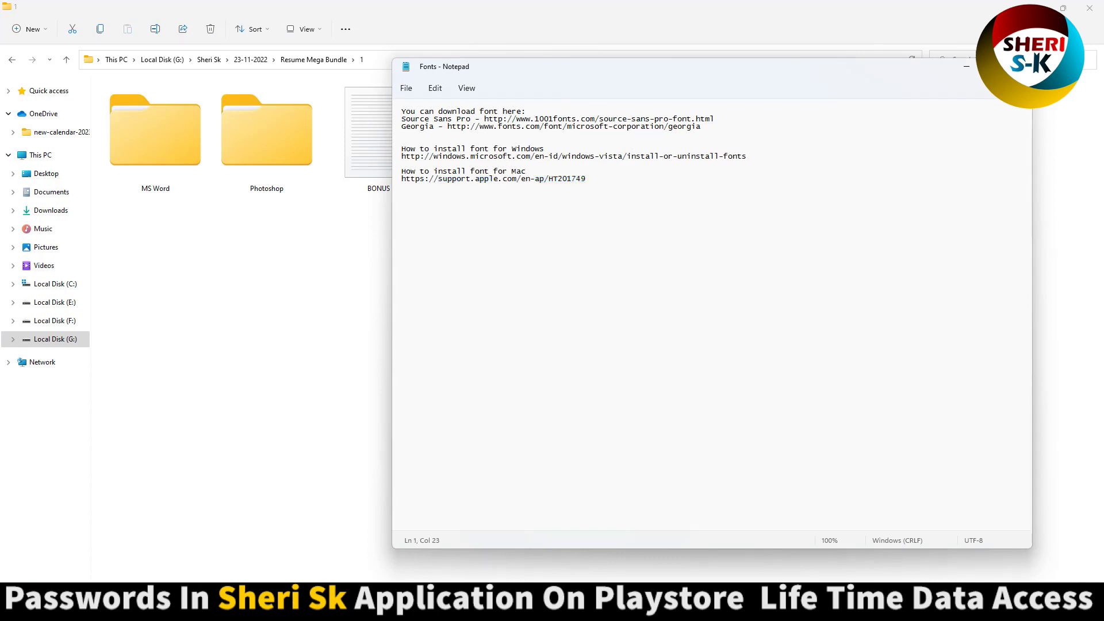
key(alt+F4)
click(257, 164)
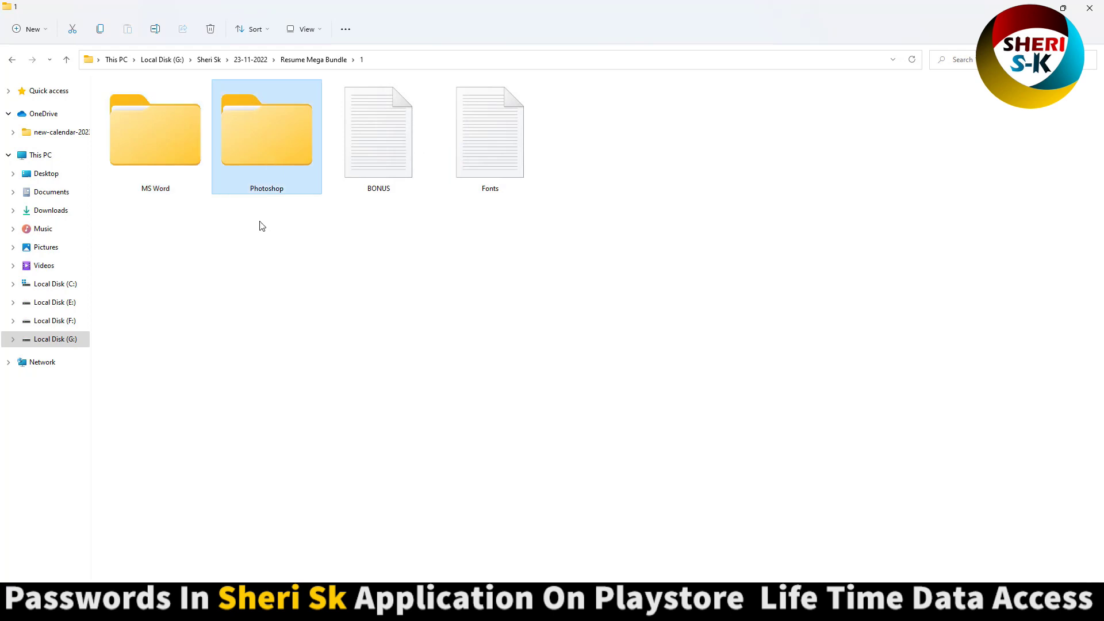
- Preview the MS Word resume templates in folder 1
double_click(183, 161)
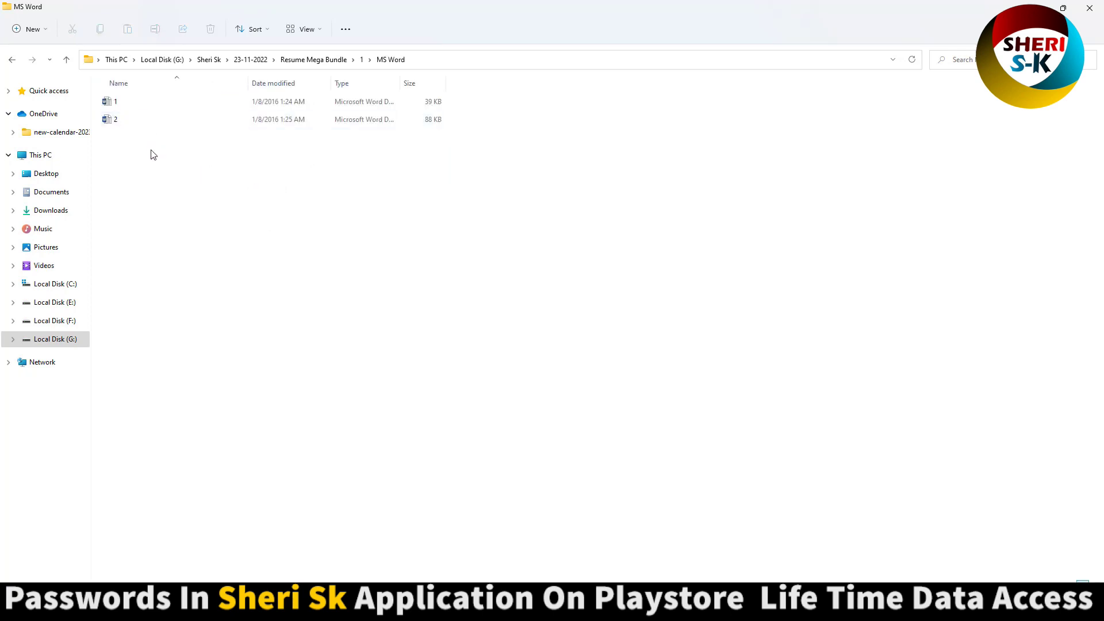
scroll(153, 154, up, 5)
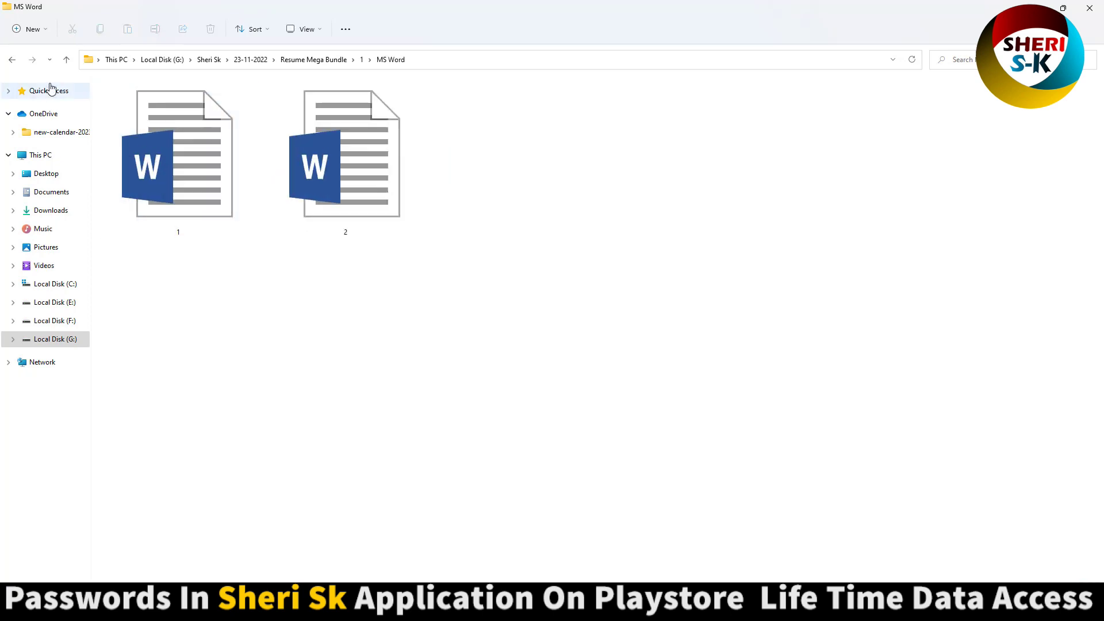
key(alt+Left)
- Preview Photoshop templates 1 and 2, then return to the Resume Mega Bundle
double_click(250, 118)
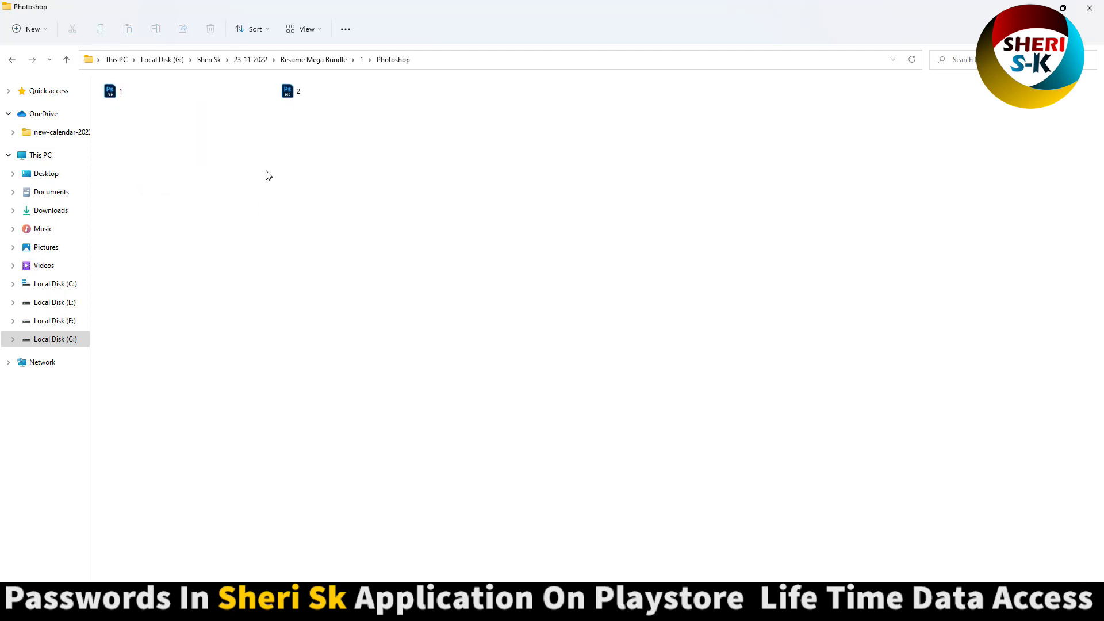
scroll(267, 175, up, 5)
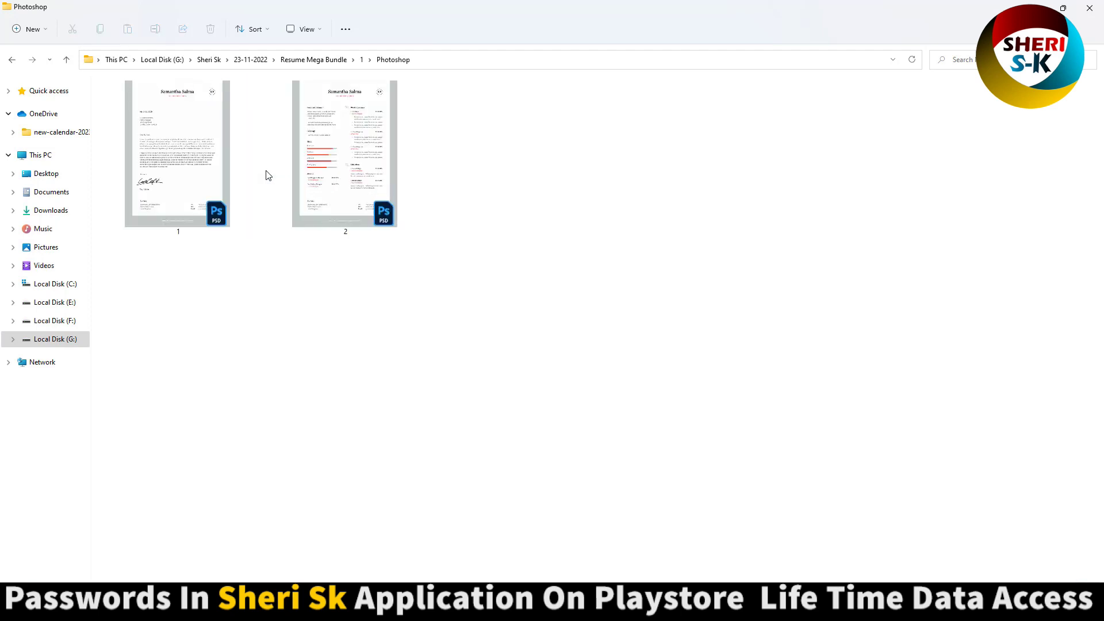
click(201, 150)
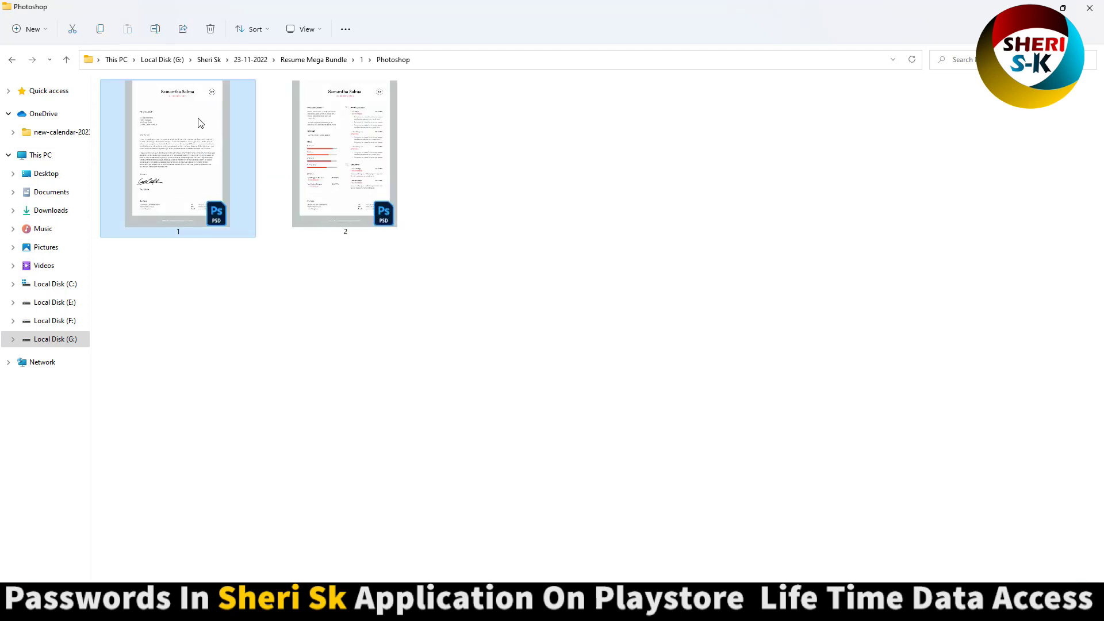
click(351, 146)
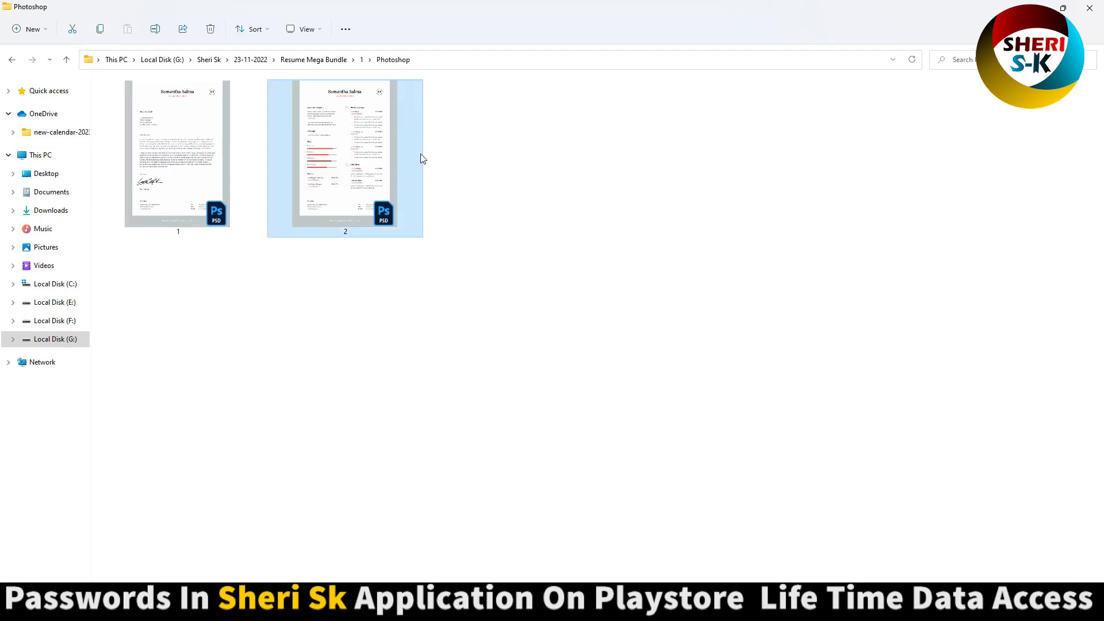
click(13, 60)
click(12, 60)
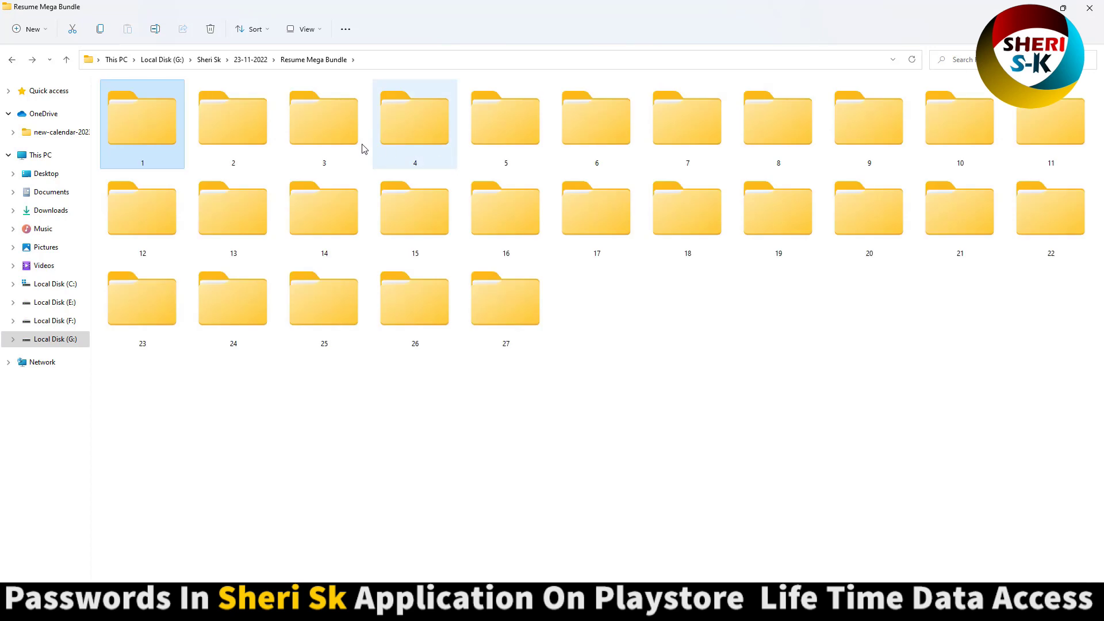
- Browse folder 2's Photoshop templates as extra large previews, then return to the bundle
double_click(157, 119)
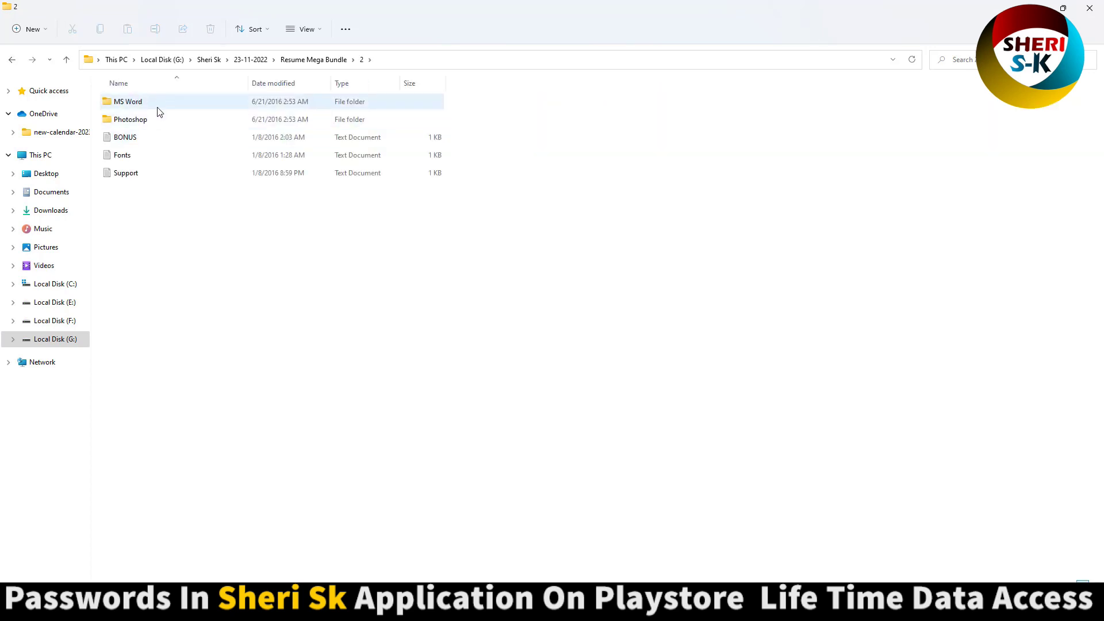
click(154, 153)
key(Up)
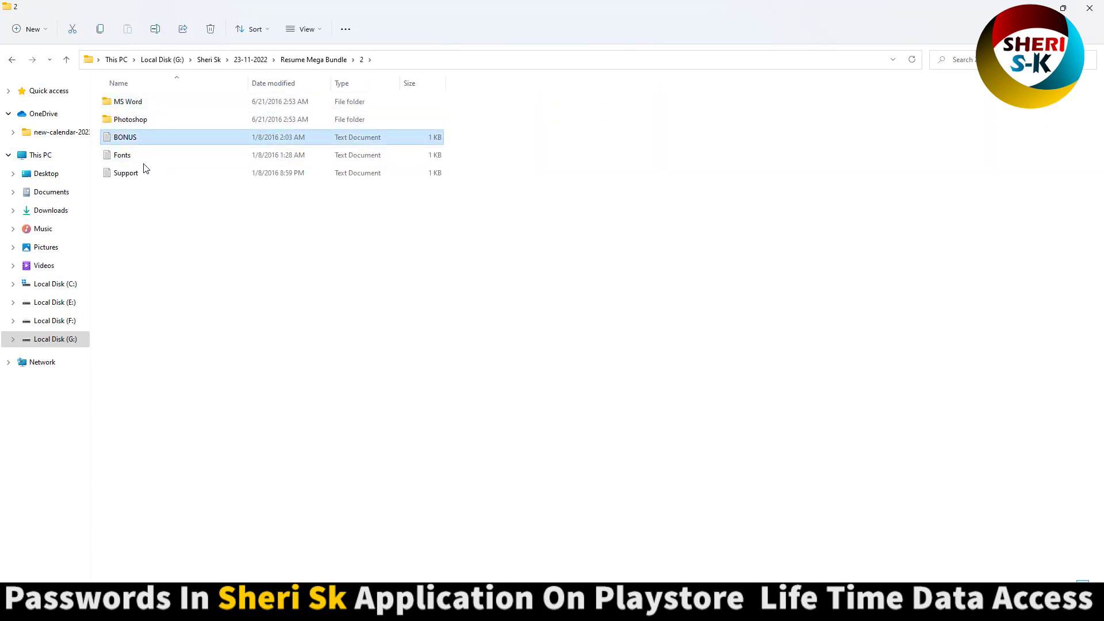
double_click(134, 121)
key(ctrl+shift+1)
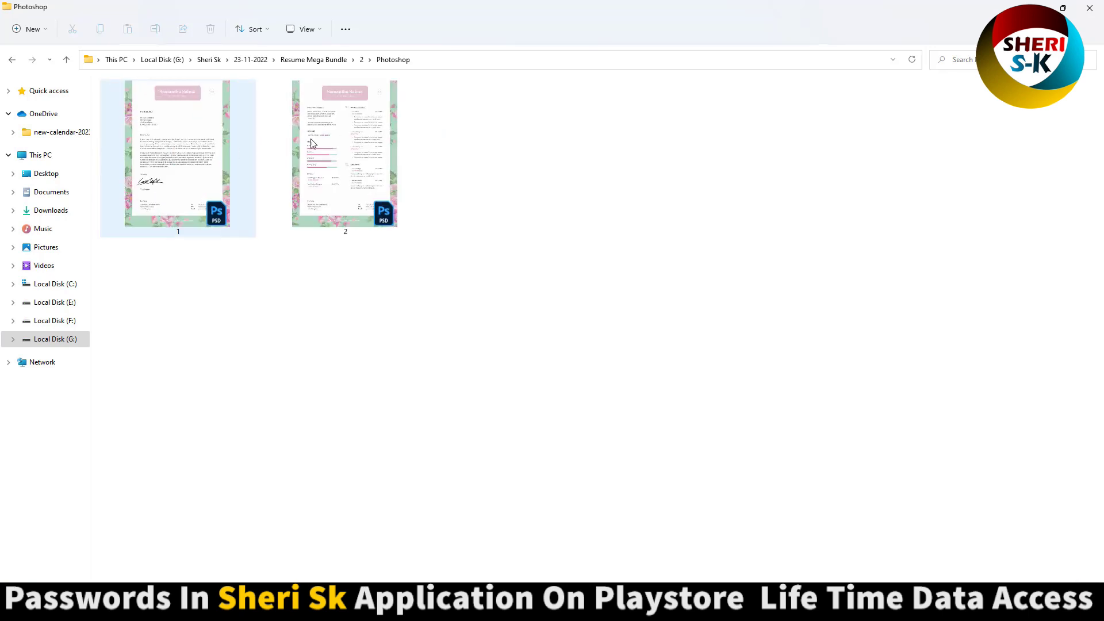
click(314, 143)
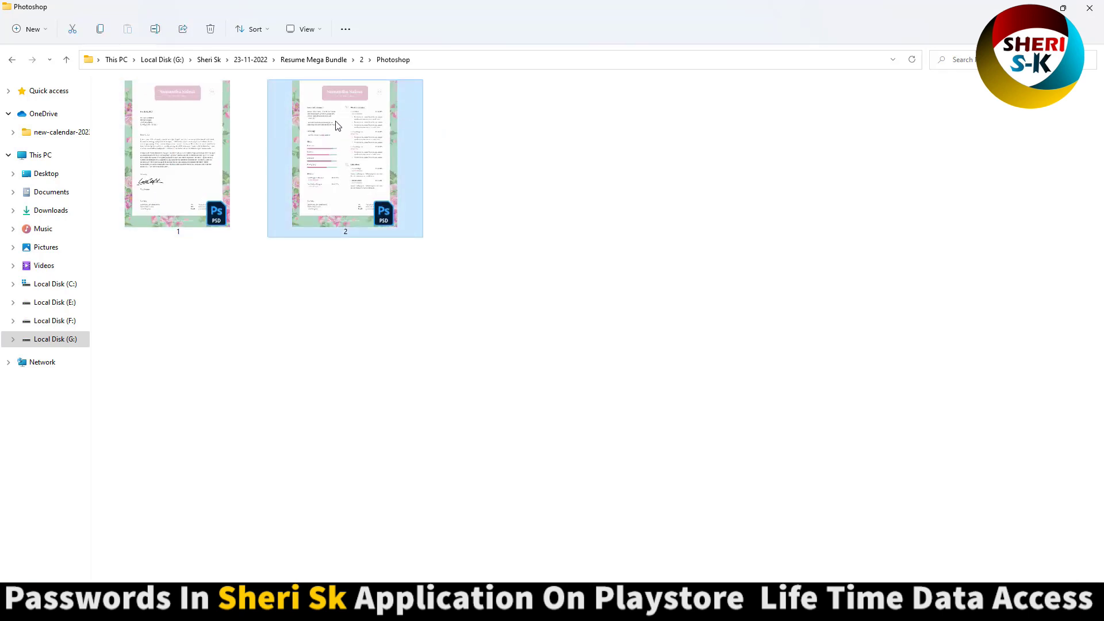
click(13, 60)
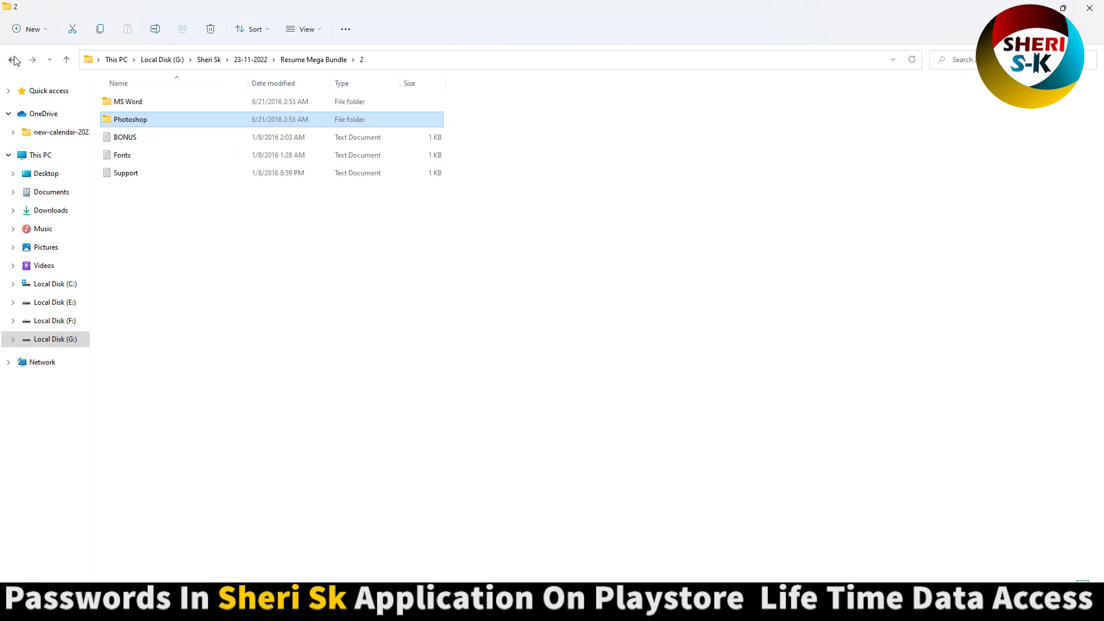
click(13, 60)
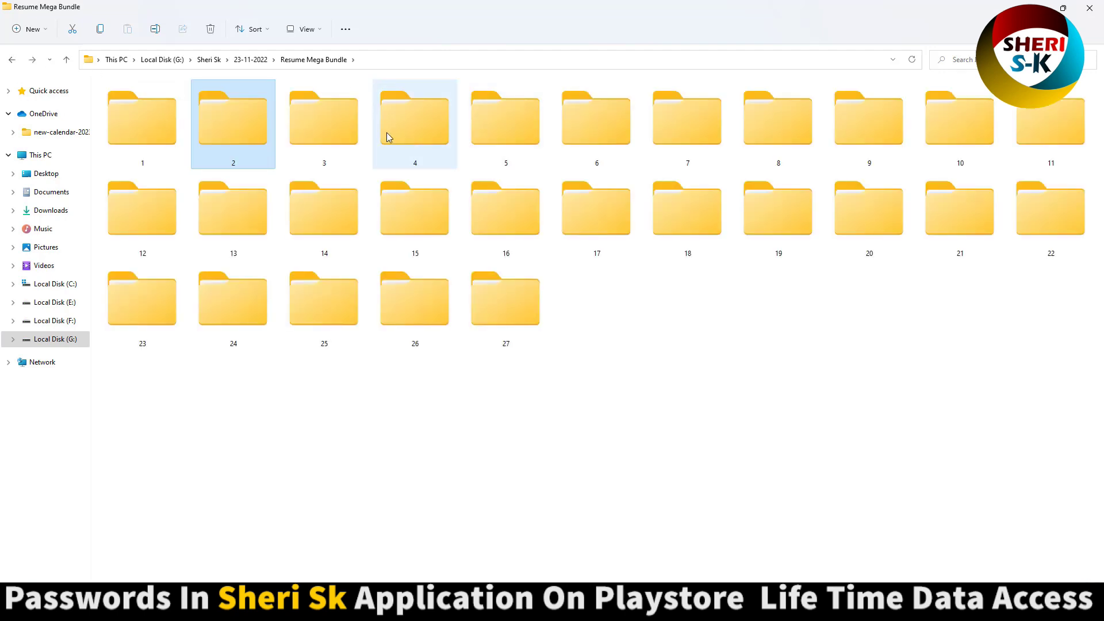
- Open the Photoshop folder inside bundle folder 3
double_click(326, 128)
double_click(166, 115)
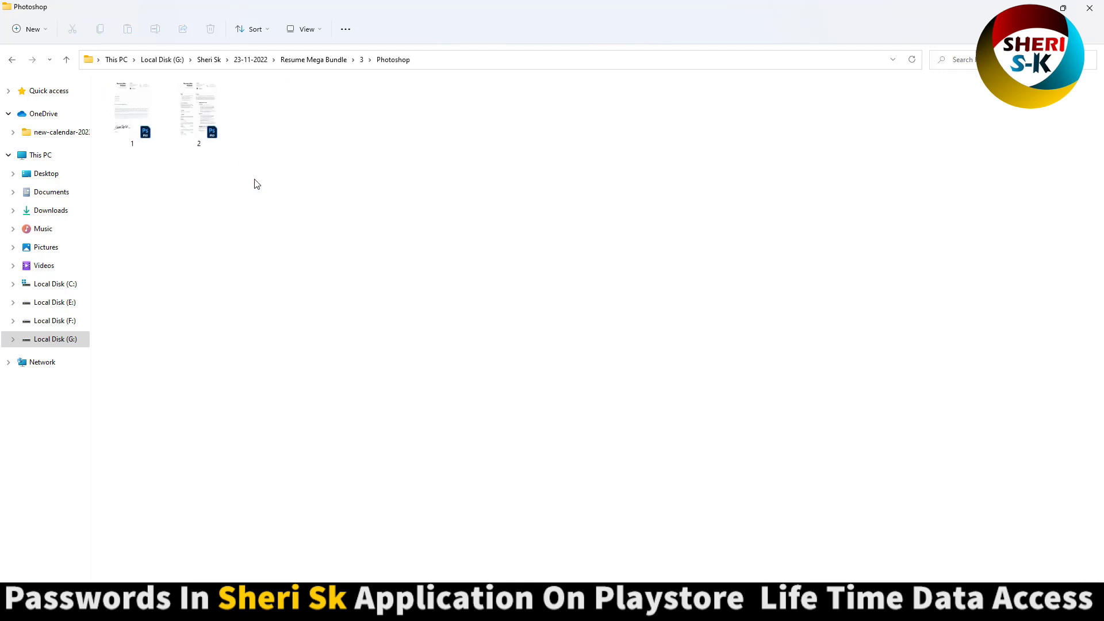
scroll(254, 182, up, 3)
double_click(312, 160)
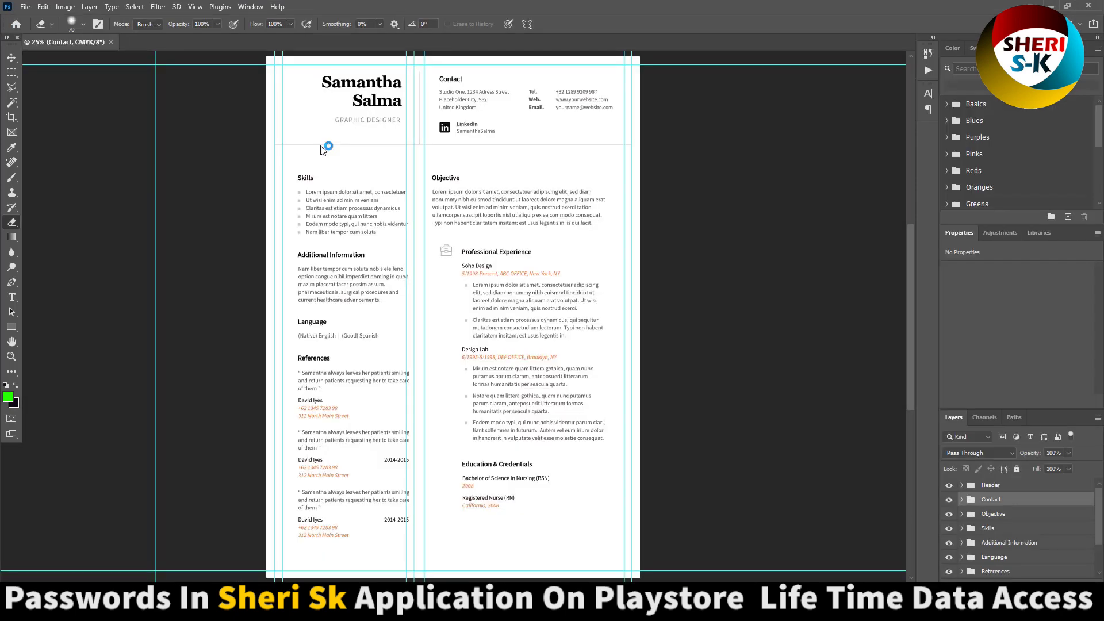
click(693, 161)
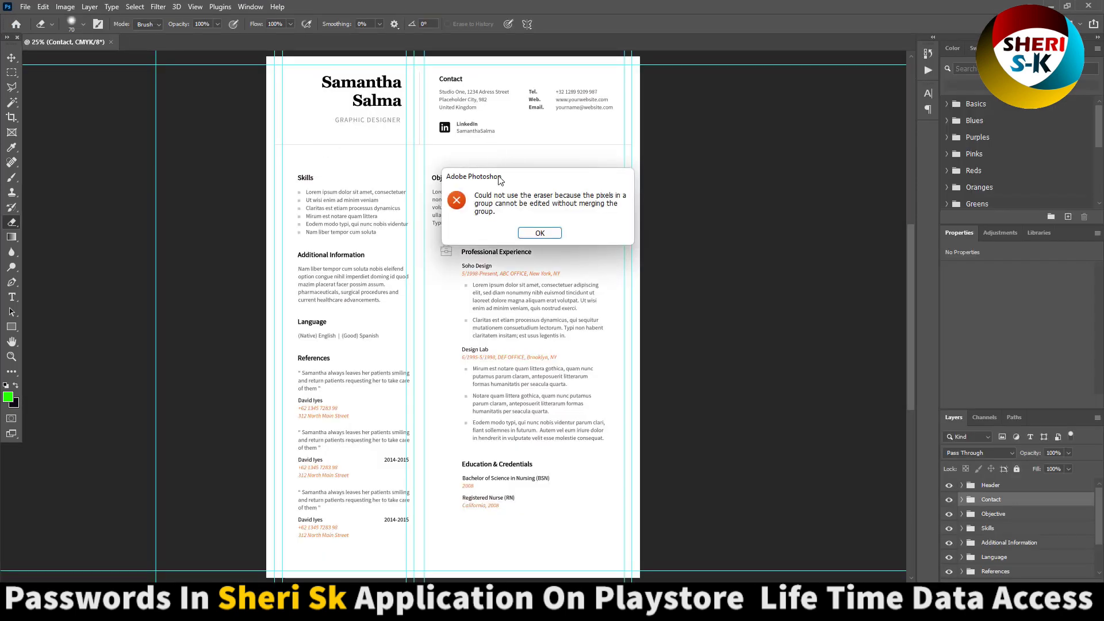
click(546, 235)
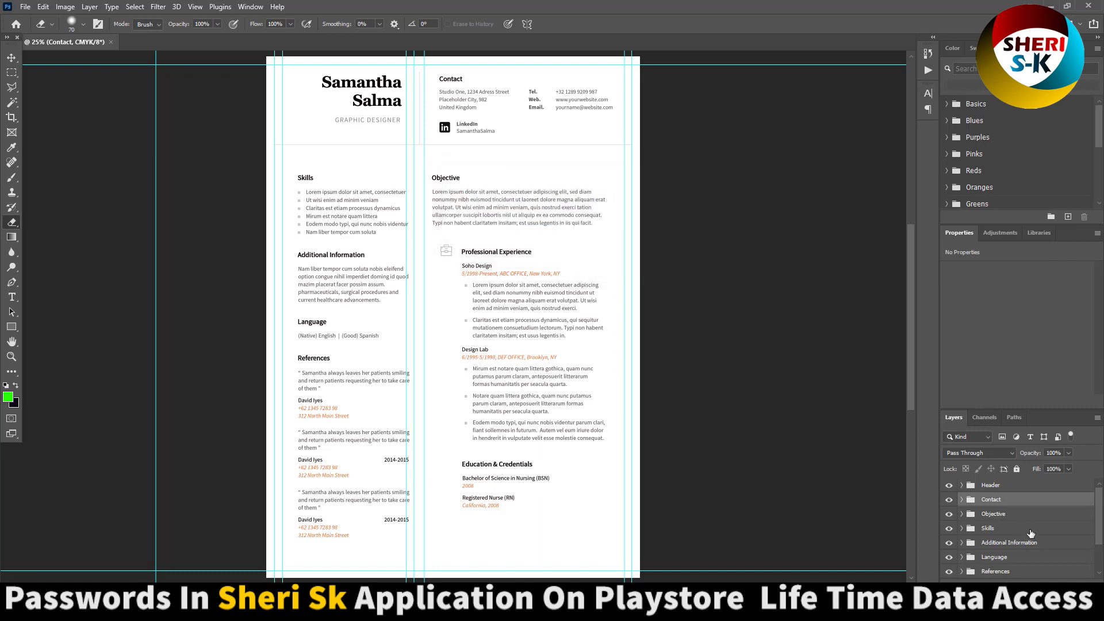
scroll(1028, 539, down, 2)
- Toggle Header, Contact, Objective, Skills, Additional Information and Language groups off and on to identify them
scroll(1027, 546, up, 2)
click(1007, 486)
click(949, 485)
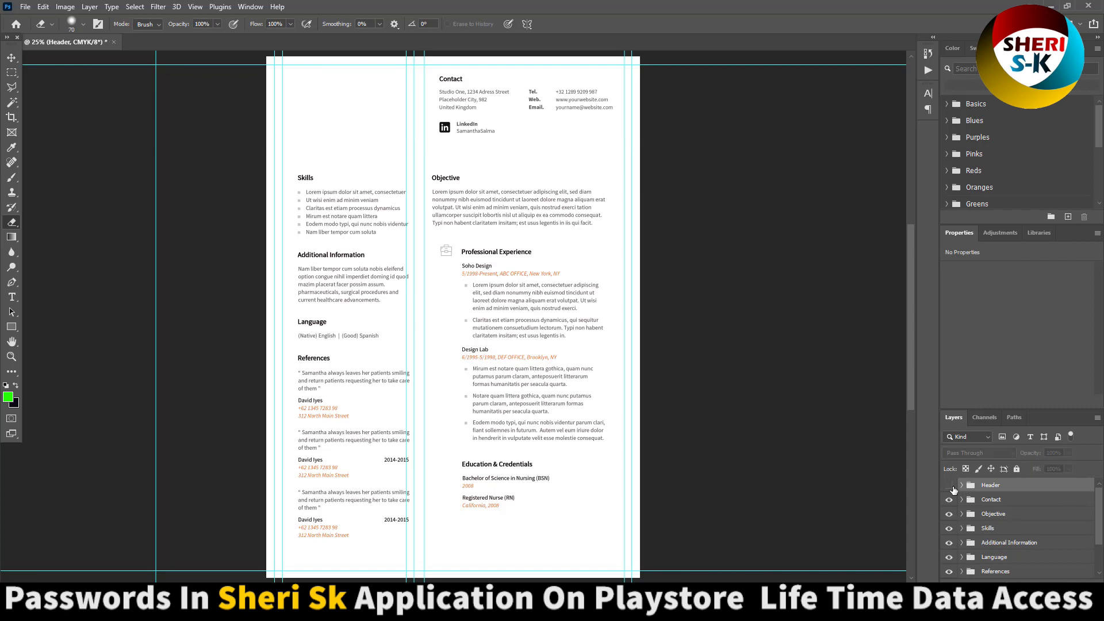
click(949, 485)
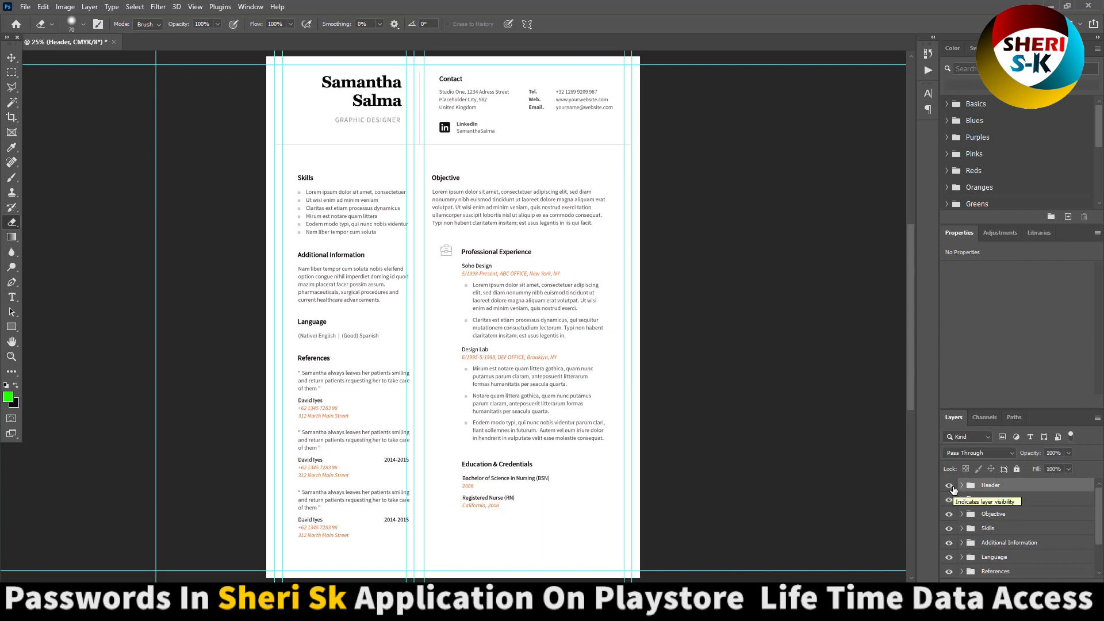
click(949, 485)
click(949, 485)
click(949, 500)
click(949, 499)
click(949, 515)
click(949, 514)
click(949, 528)
click(949, 542)
click(949, 542)
click(949, 557)
click(949, 557)
- Identify References, Education, Work Experience and background groups, then expand the Background group
scroll(953, 560, down, 2)
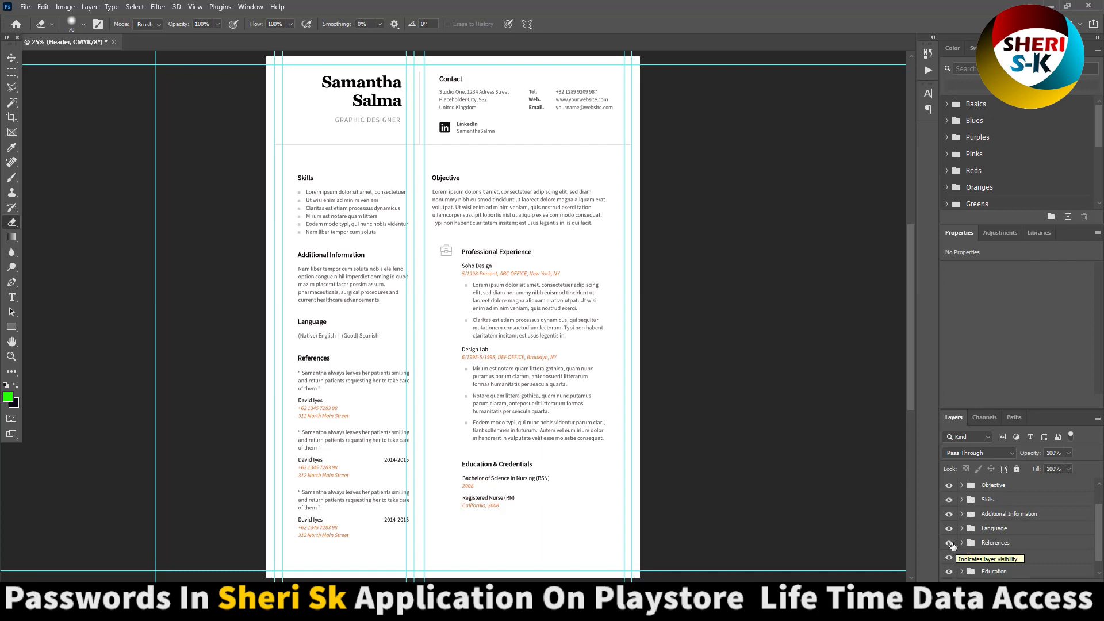
click(949, 543)
click(949, 543)
click(949, 571)
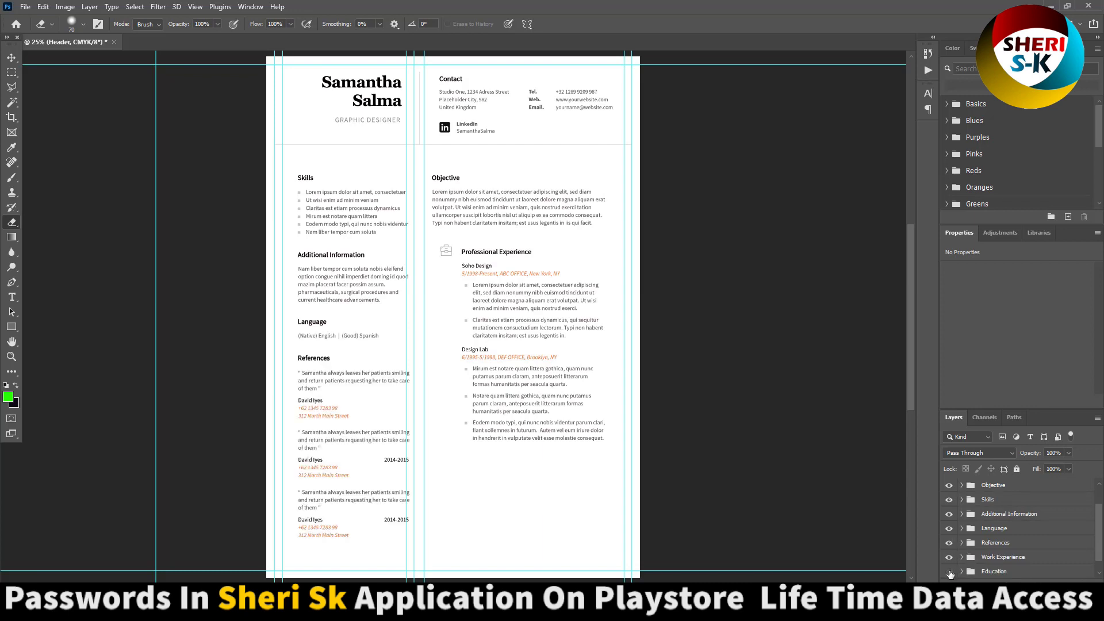
click(949, 571)
click(949, 557)
click(949, 557)
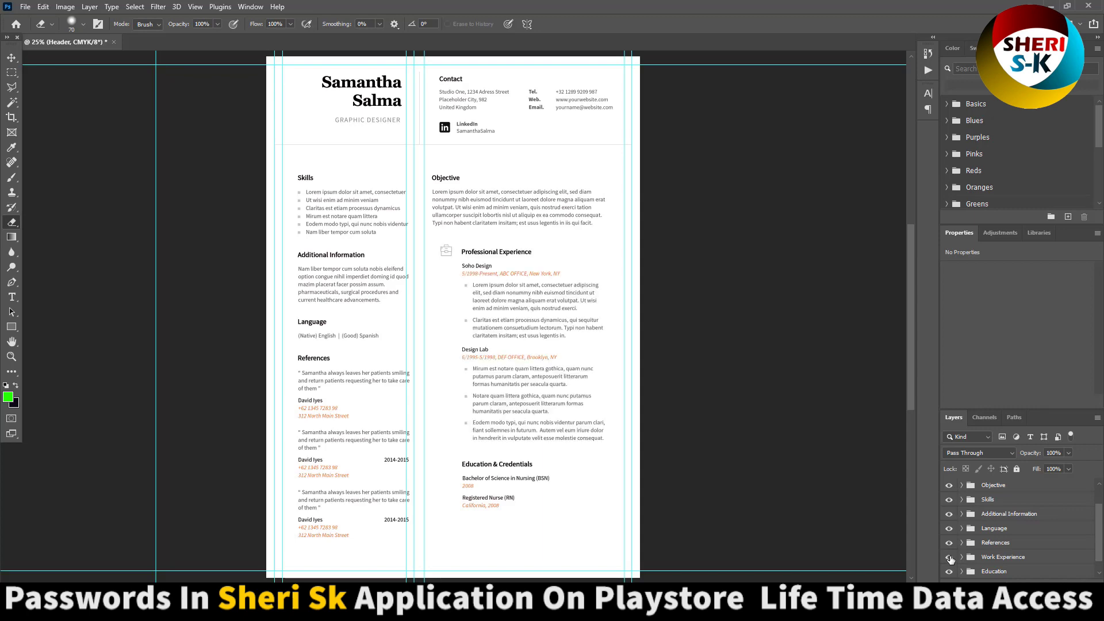
scroll(950, 559, down, 1)
click(948, 572)
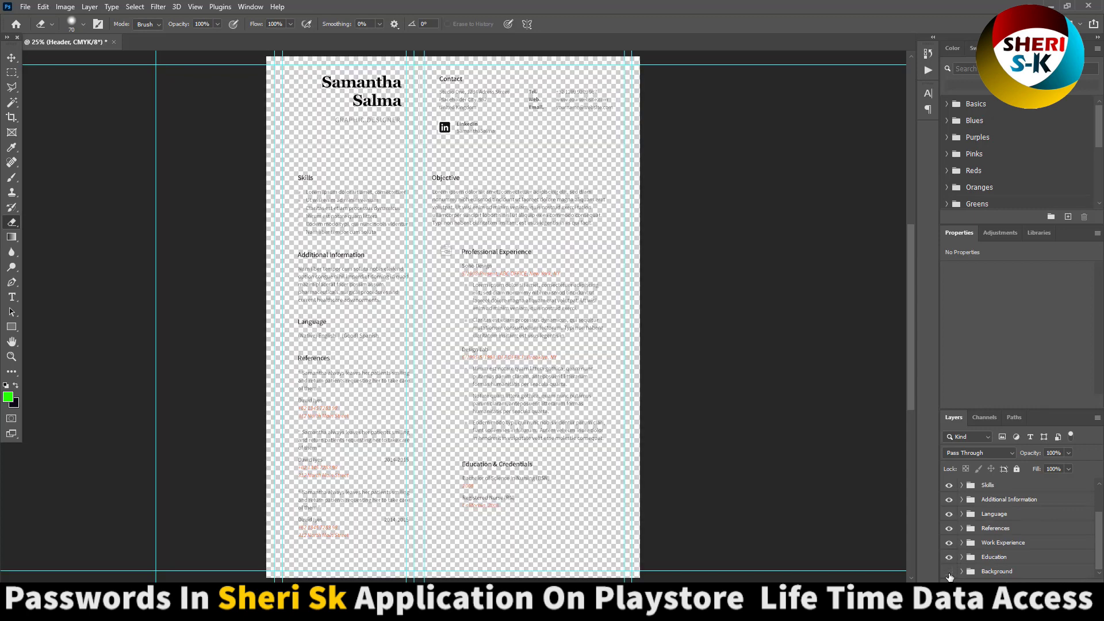
click(948, 571)
click(961, 571)
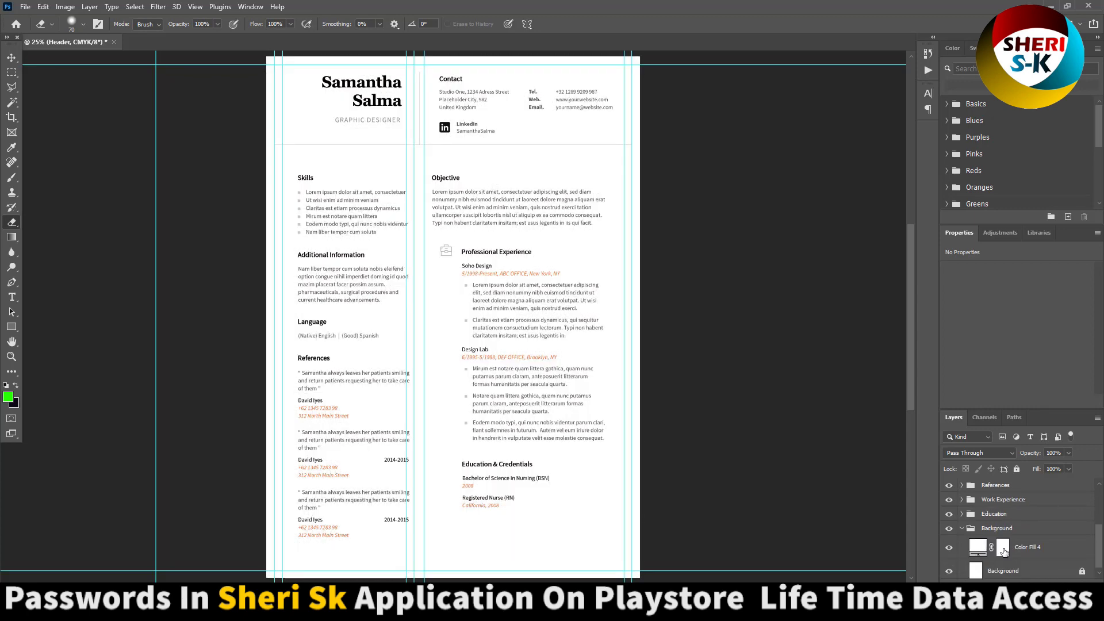
scroll(980, 546, down, 3)
- Set Color Fill 4's page background to light grey f2f2f2 after trying red, grey and pink
double_click(977, 544)
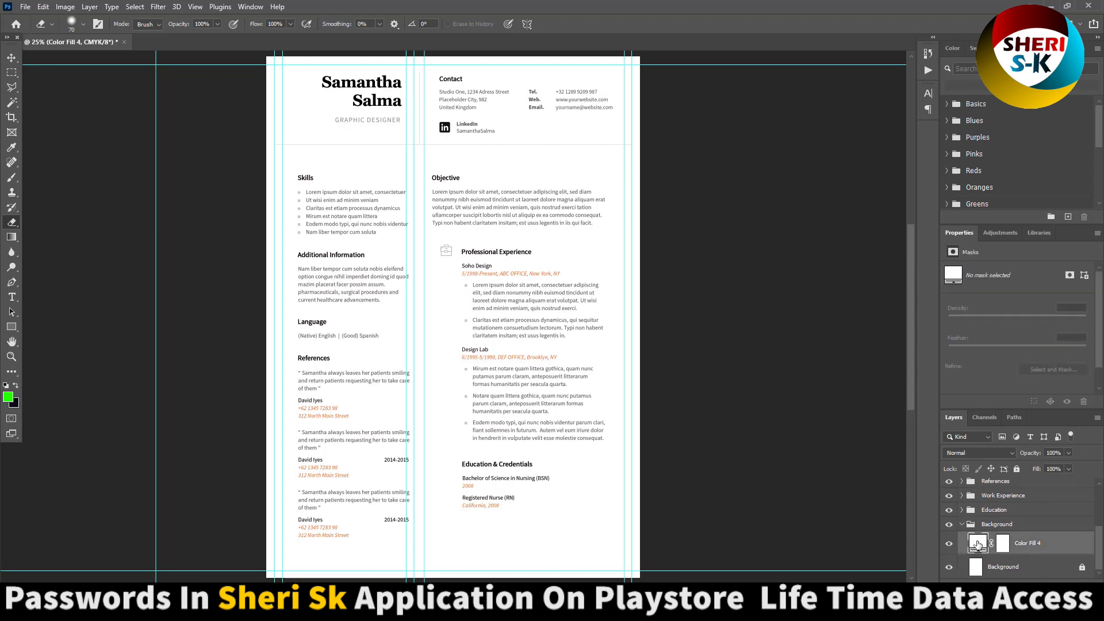
click(865, 378)
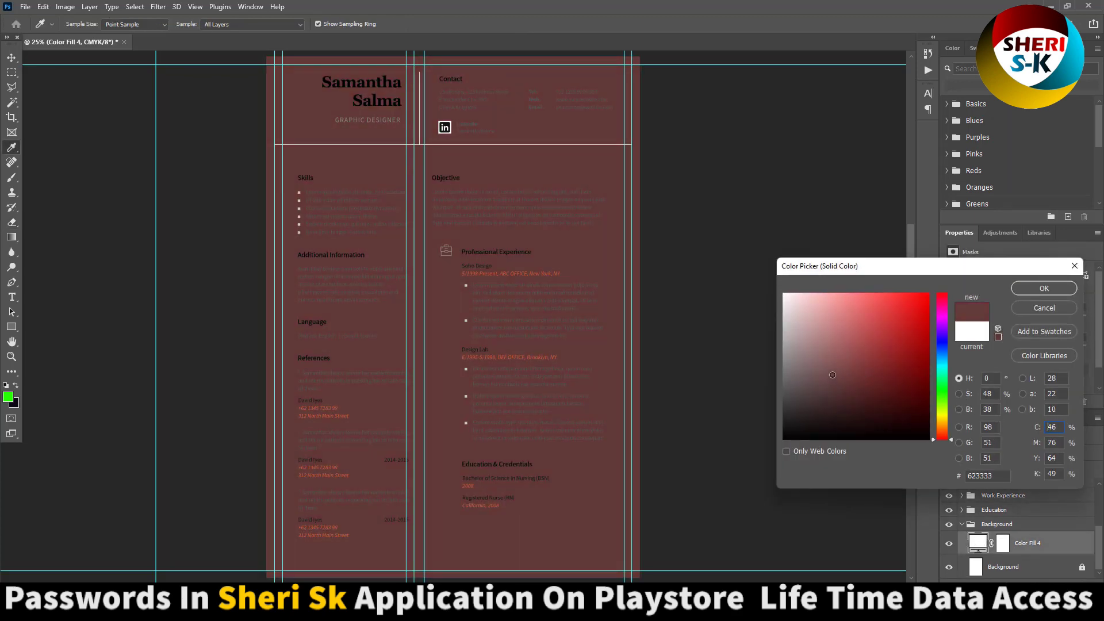
drag(506, 192, 513, 195)
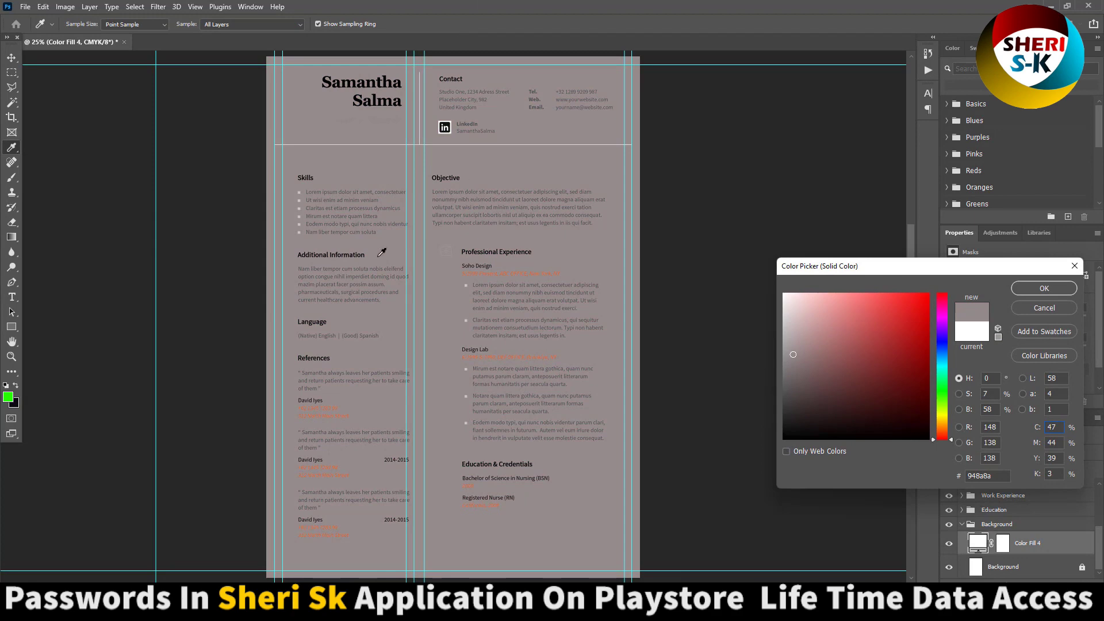
mouse_move(789, 318)
mouse_down()
mouse_move(792, 295)
mouse_move(784, 300)
mouse_up()
key(Return)
key(e)
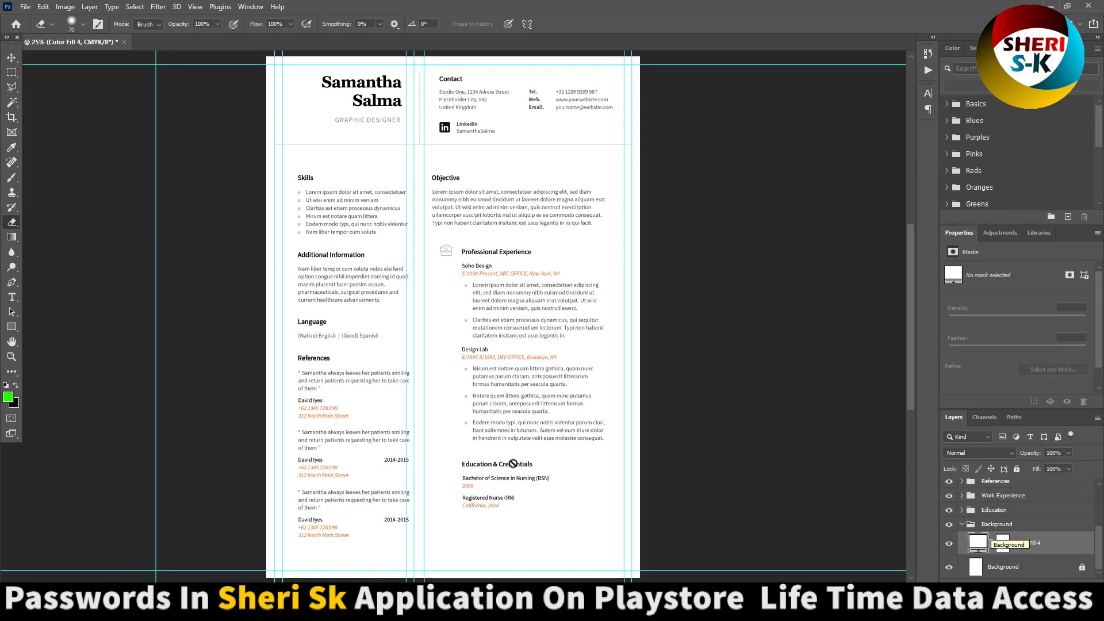
click(12, 72)
- Replace the two-line placeholder name in the heading with the new owner's name
scroll(368, 135, up, 1)
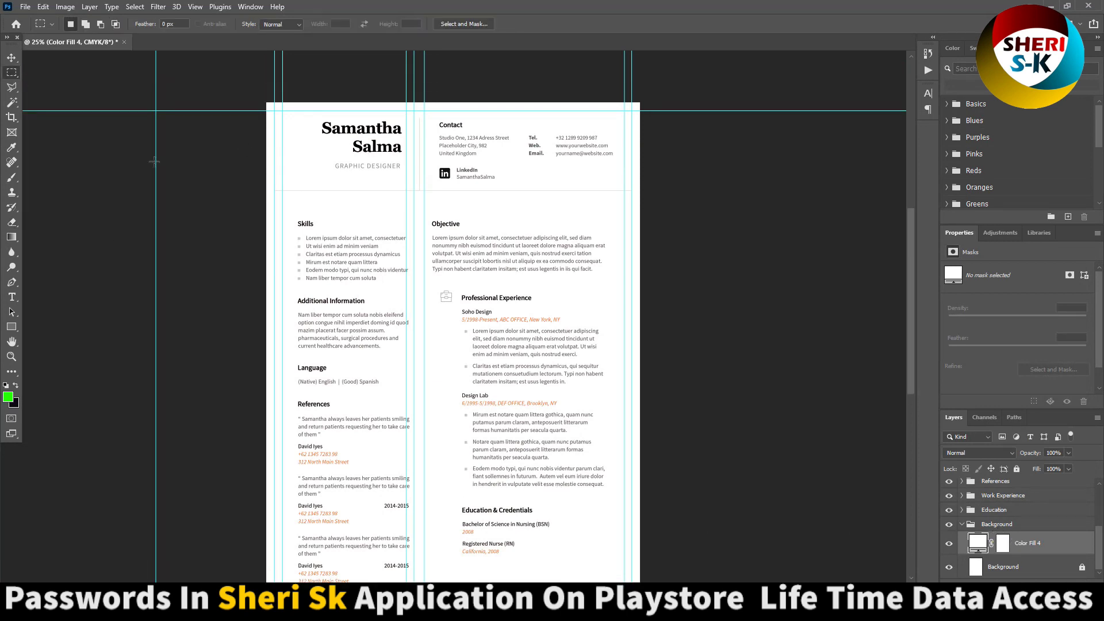
click(11, 297)
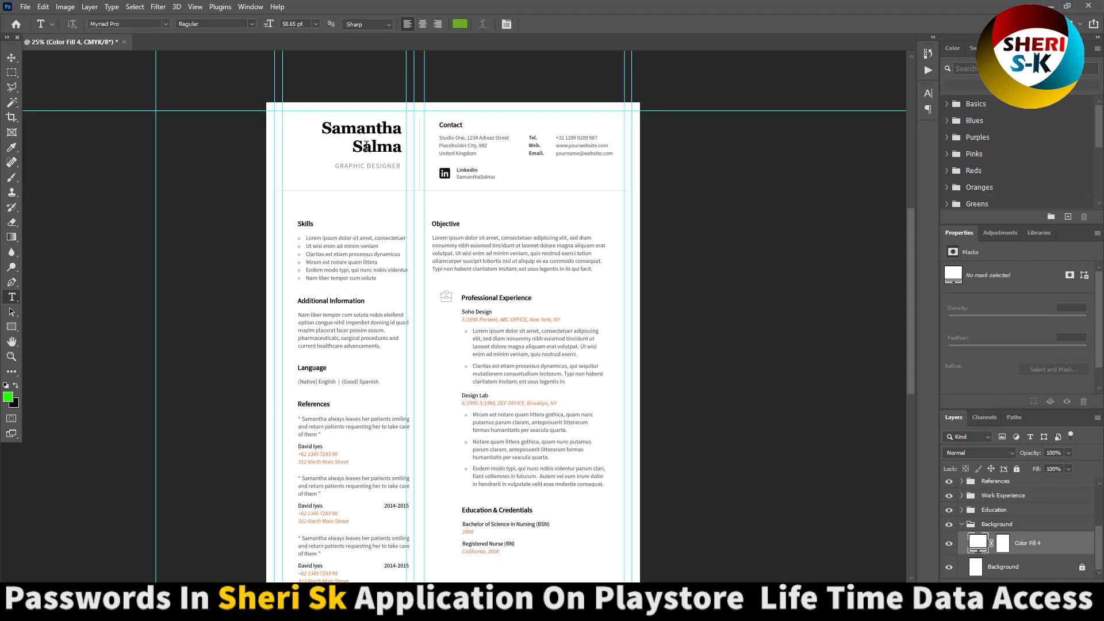
click(365, 146)
drag(401, 149, 214, 89)
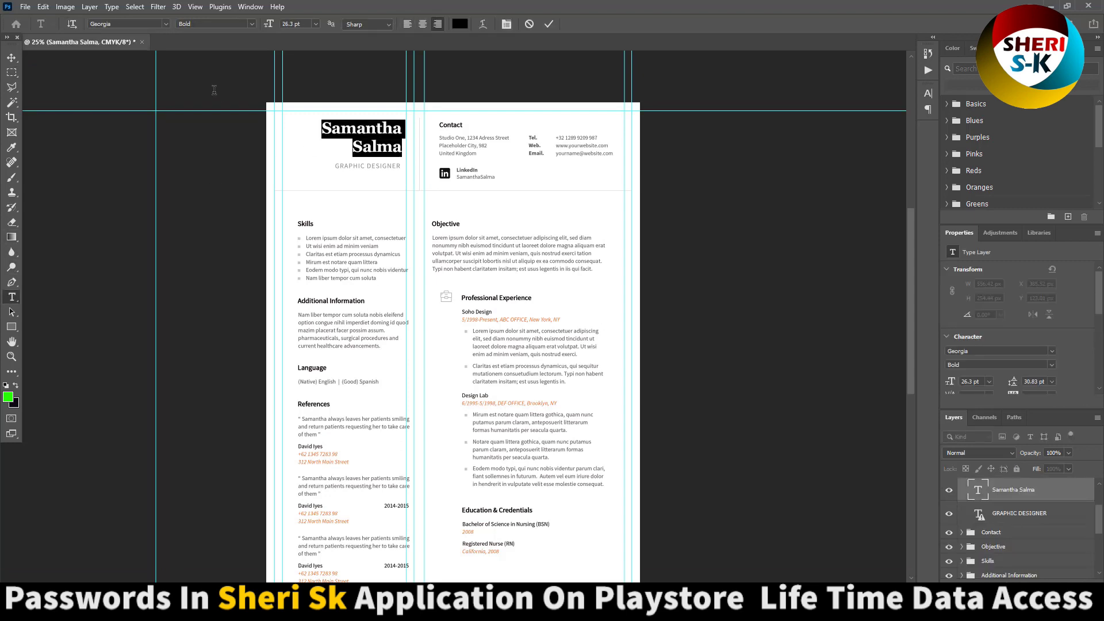
text(Sheraz)
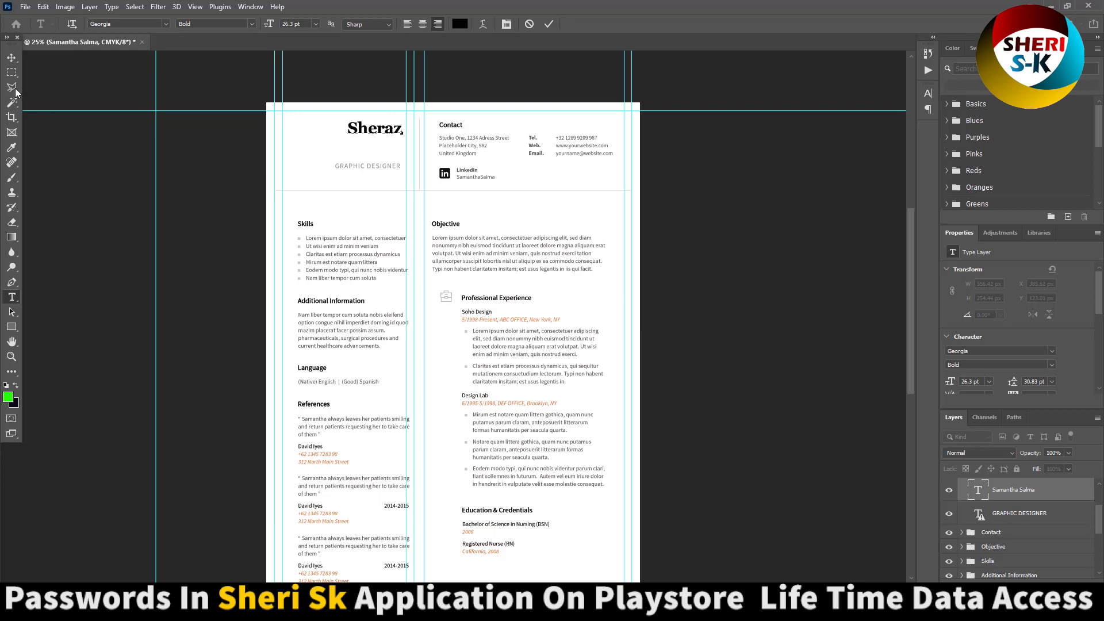
click(12, 75)
click(11, 297)
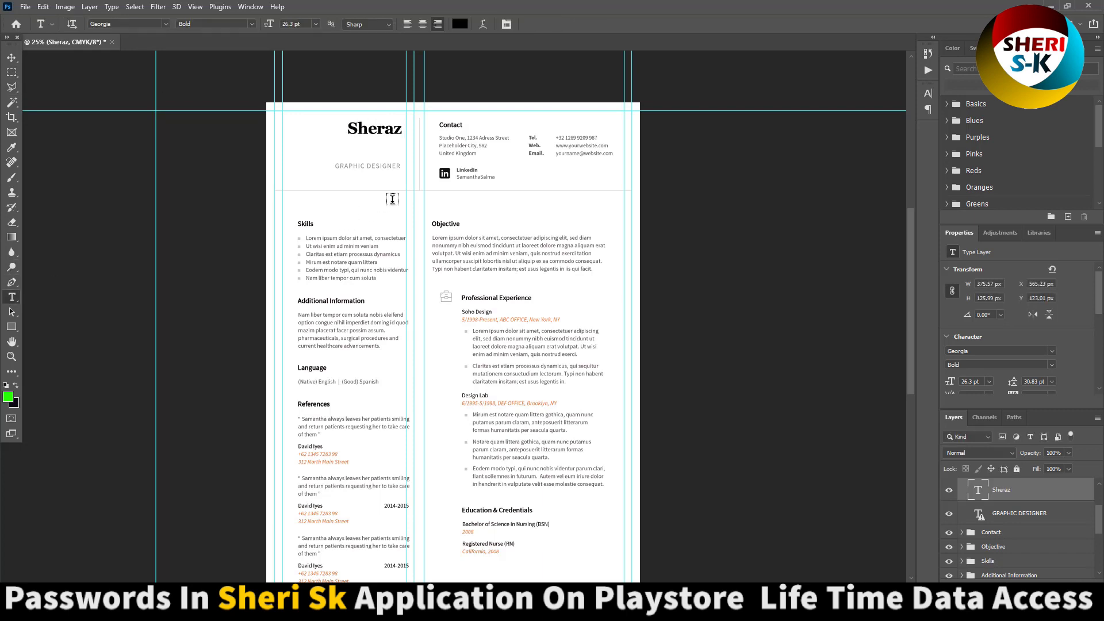
- Zoom in on the heading and contact section to begin editing the address lines
key(ctrl+plus)
key(ctrl+plus)
key(ctrl+plus)
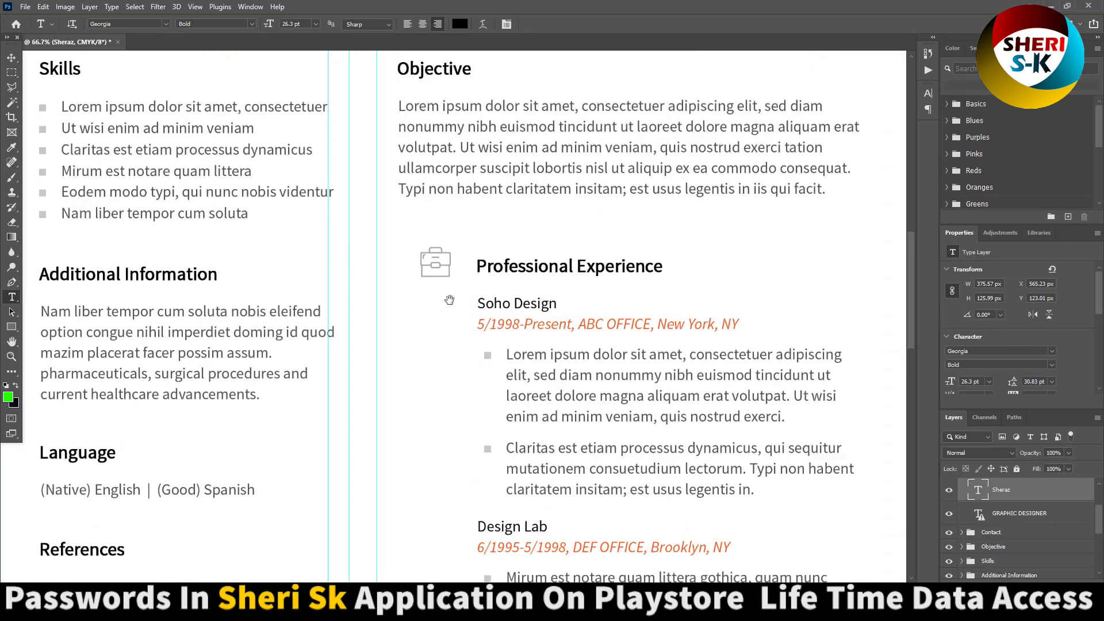
drag(601, 58, 479, 303)
scroll(480, 303, up, 3)
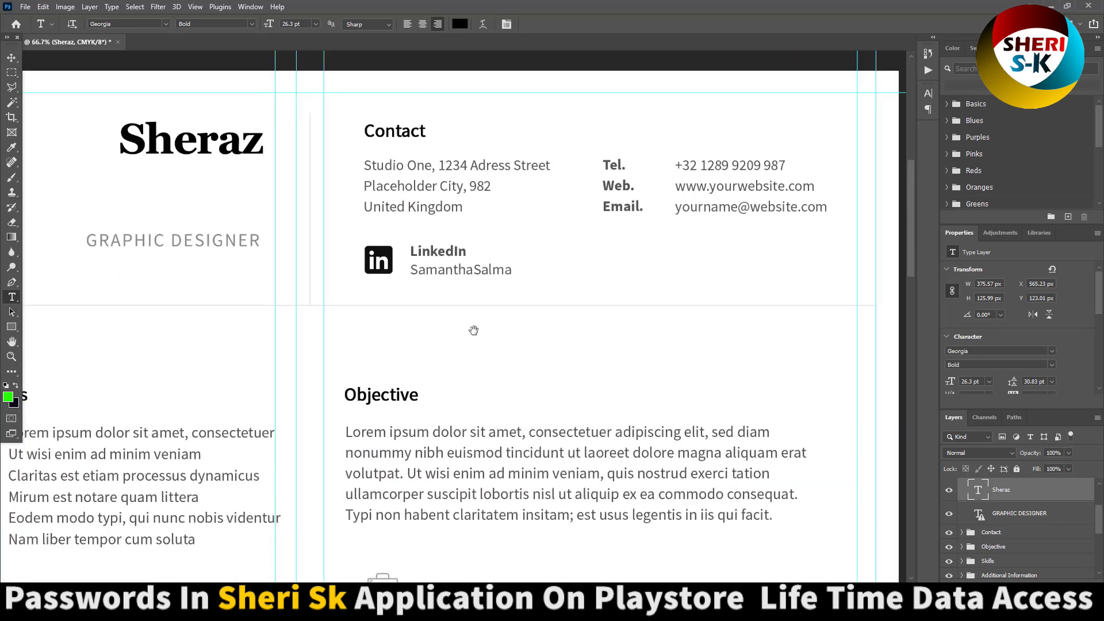
click(451, 206)
- Replace the placeholder postal address and phone number with the owner's own details
key(ctrl+a)
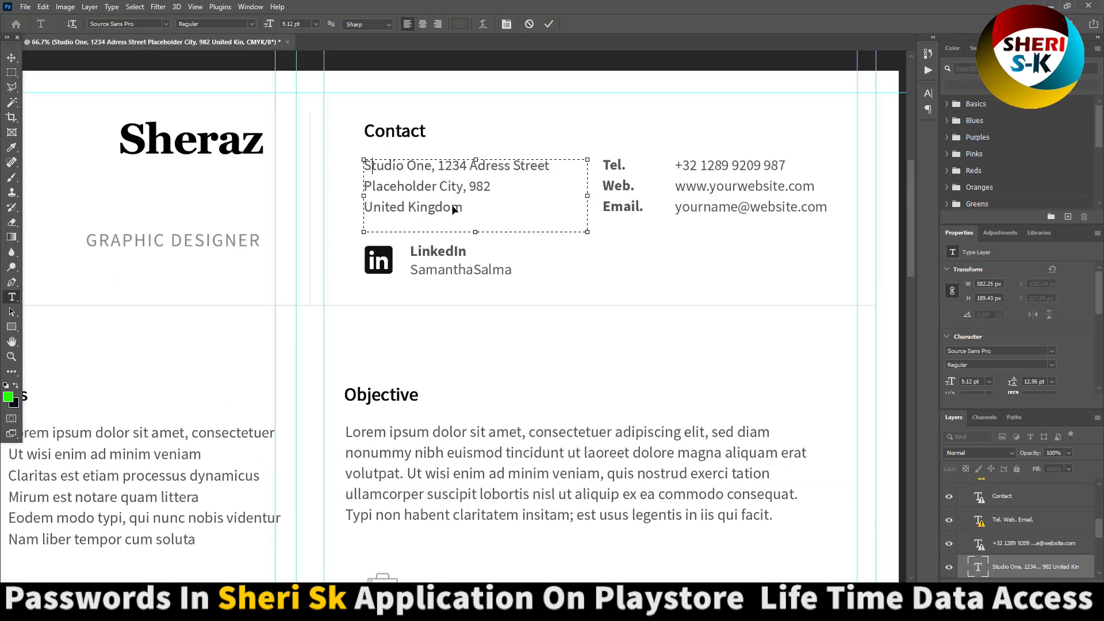
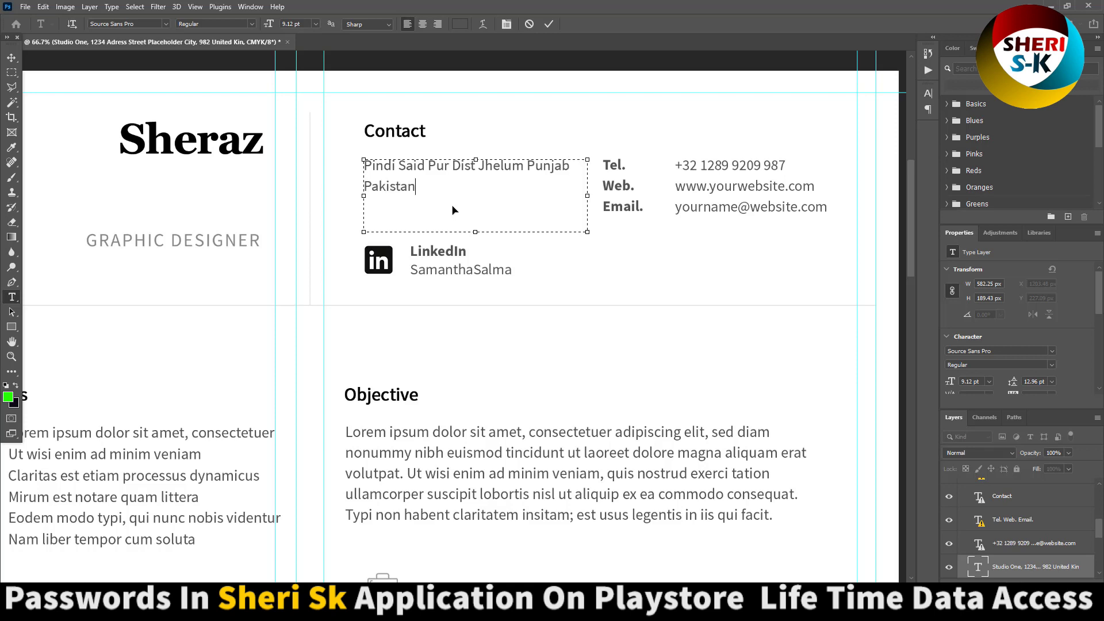
click(730, 165)
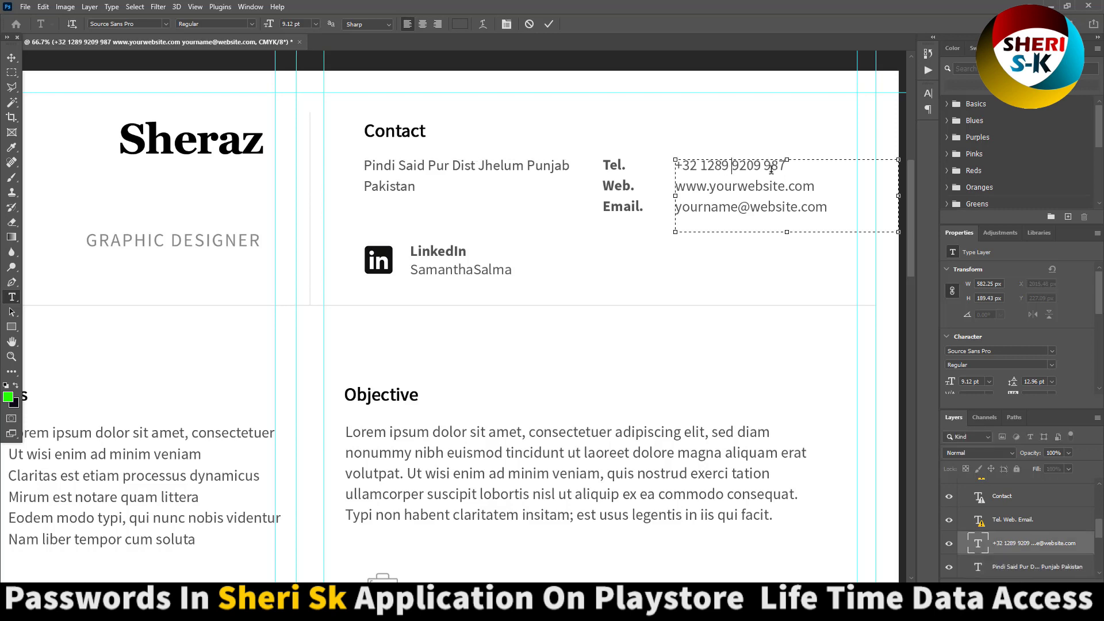
drag(783, 166, 601, 170)
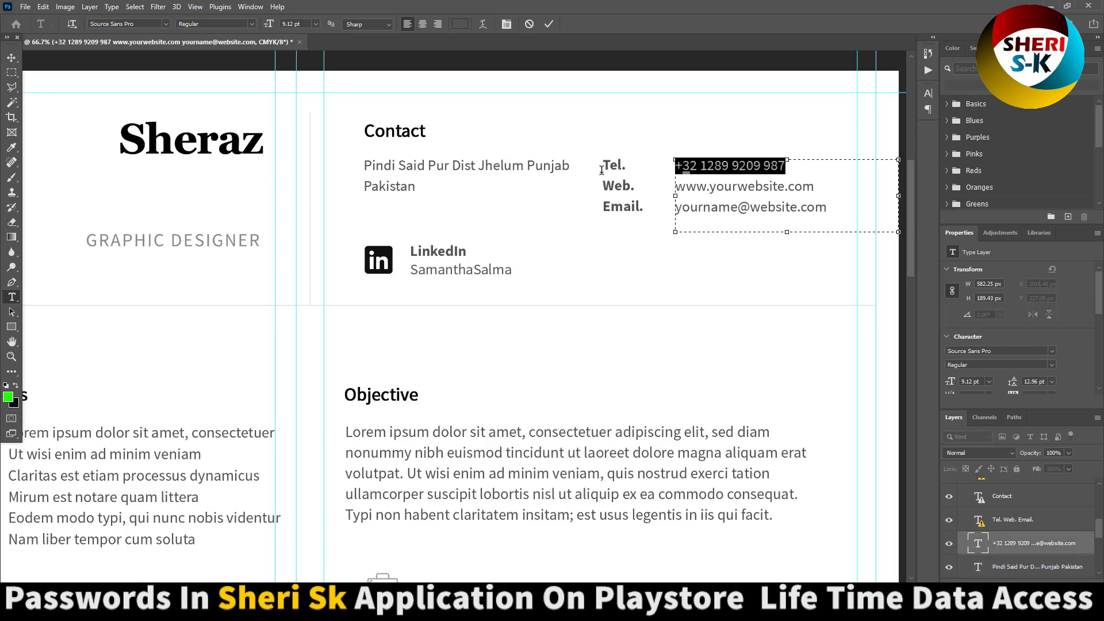
key(Right)
key(Right)
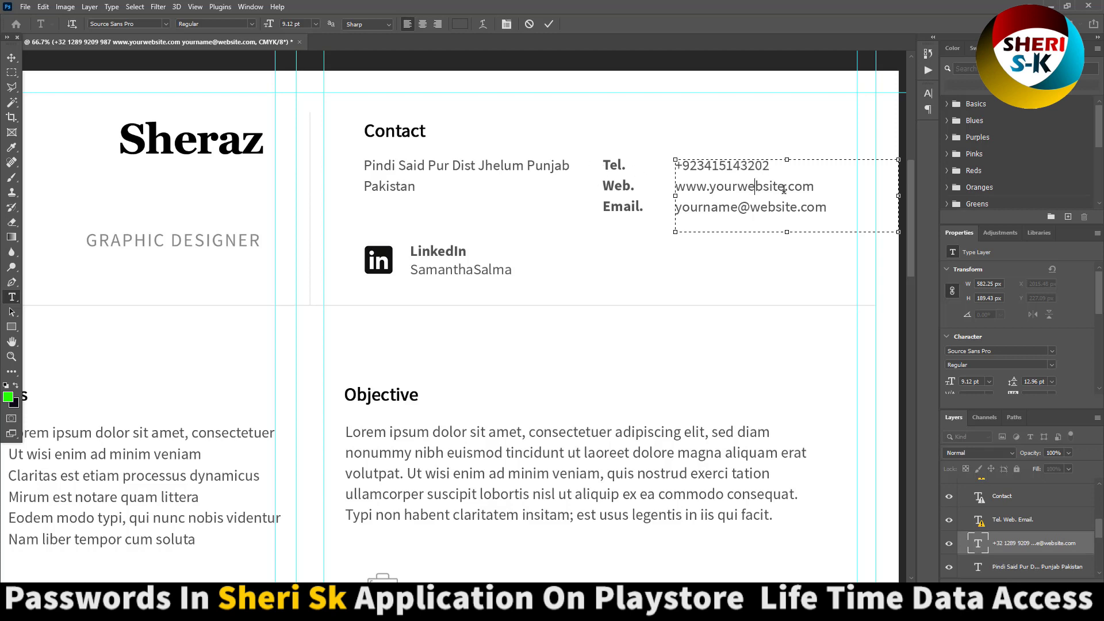
- Replace the website and email placeholders with the owner's site and Gmail address, fixing the doubled dot
drag(770, 189, 711, 194)
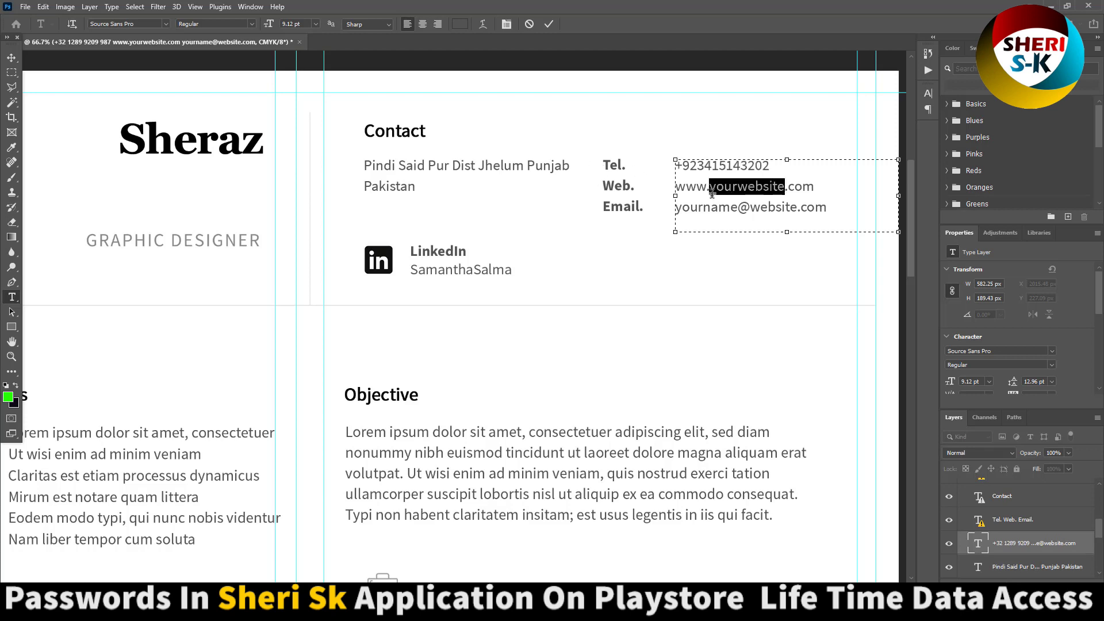
click(712, 194)
key(Delete)
key(Delete)
key(Delete)
key(Delete)
key(Delete)
key(Delete)
key(Delete)
key(Delete)
key(Delete)
key(Delete)
key(Delete)
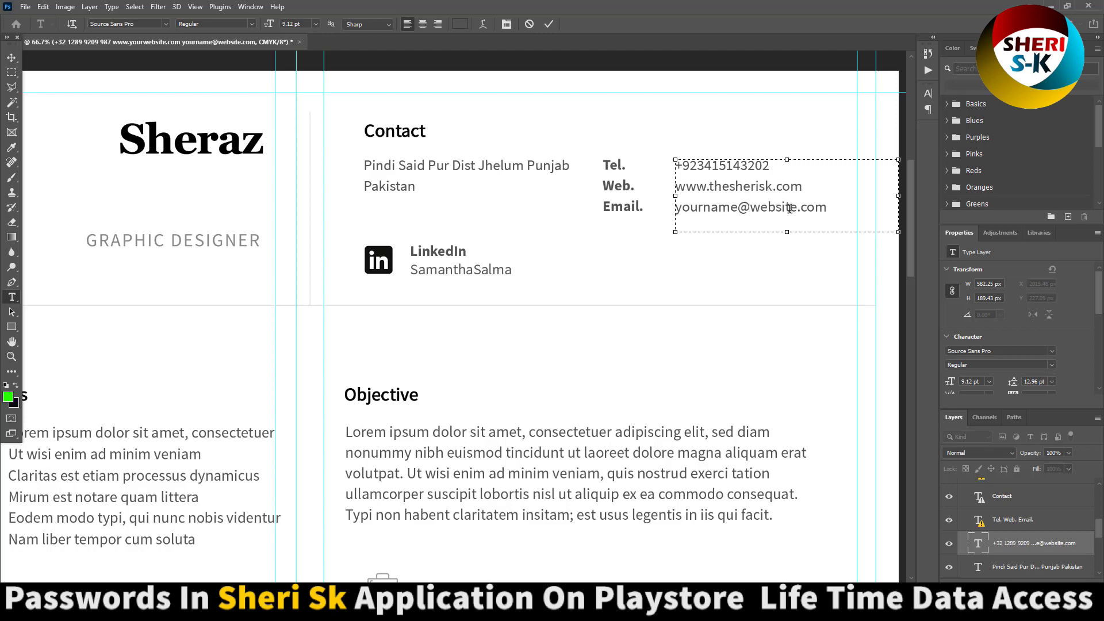
drag(797, 208, 627, 213)
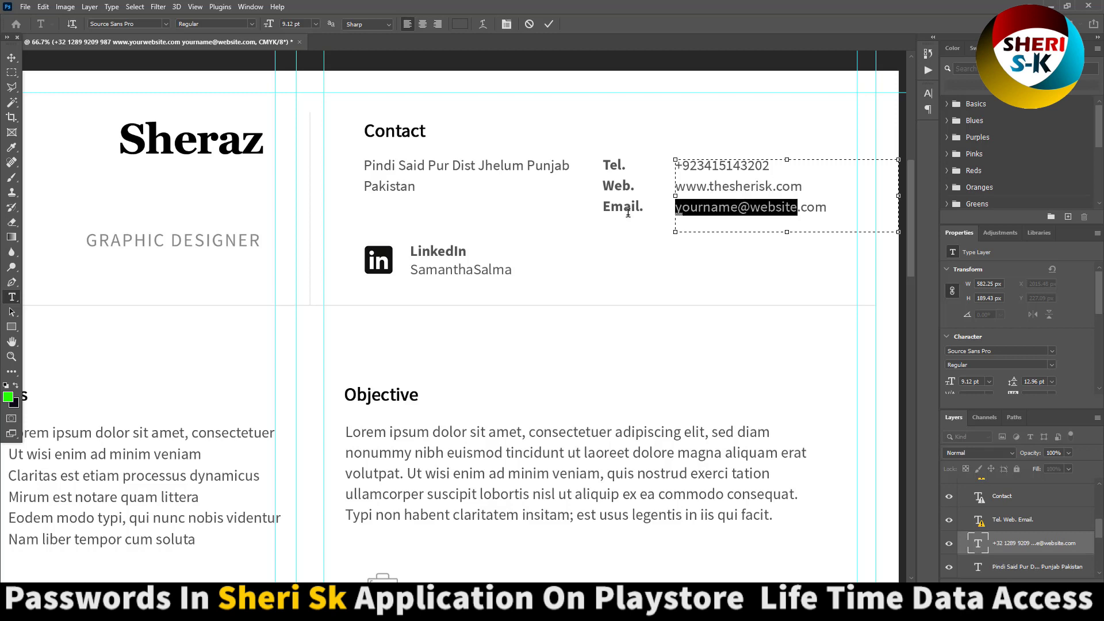
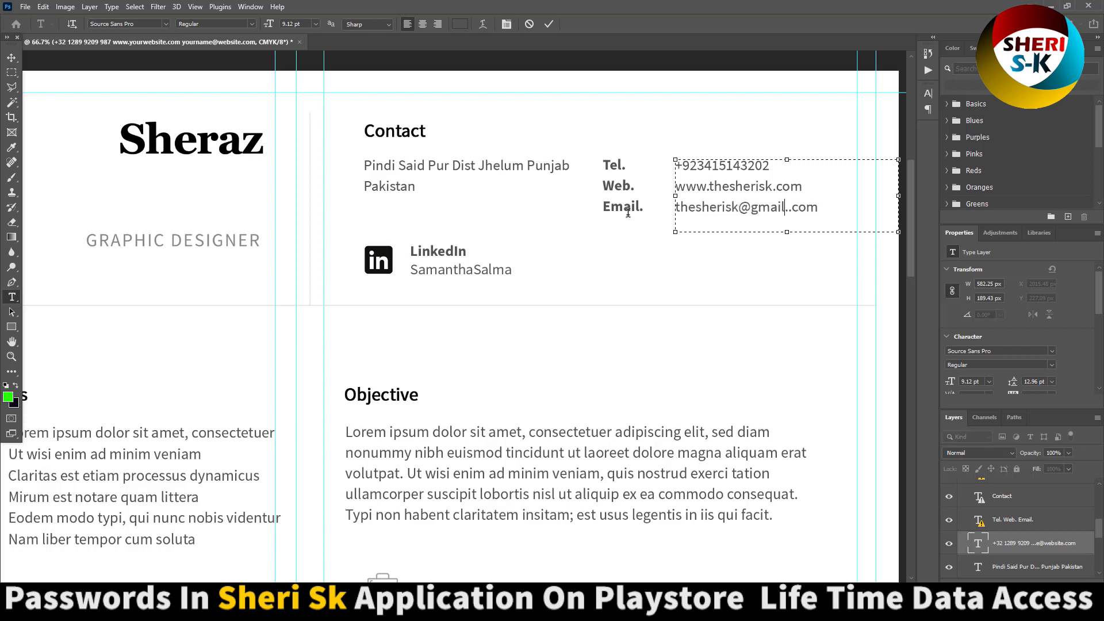
key(Delete)
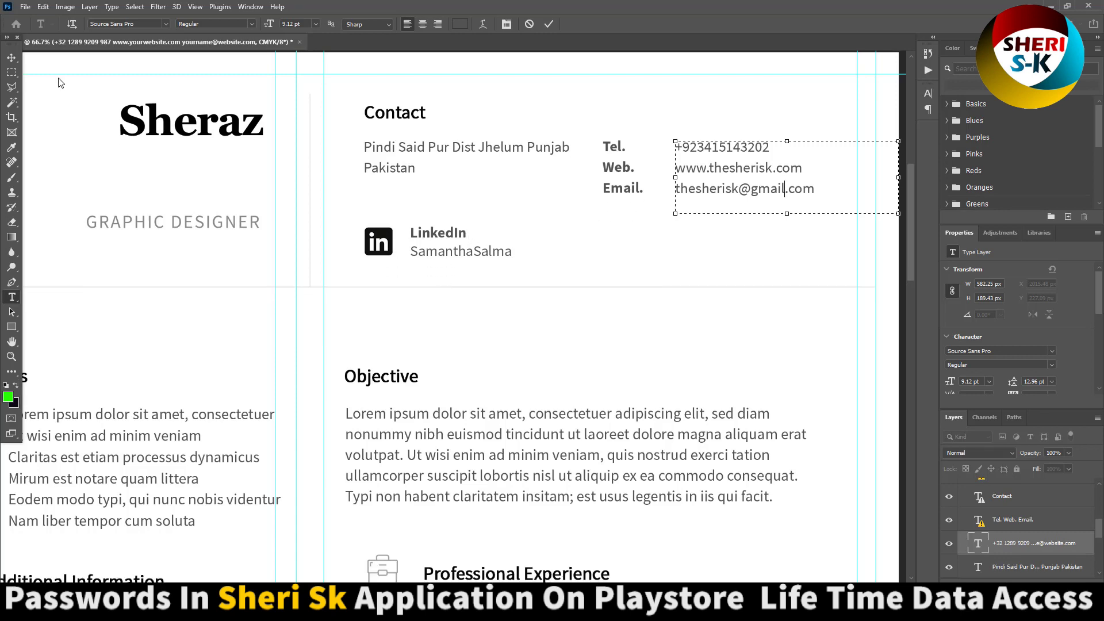
click(11, 72)
- Look over the Skills, Experience, Language and References sections, then close 2.psd without saving
scroll(372, 266, up, 1)
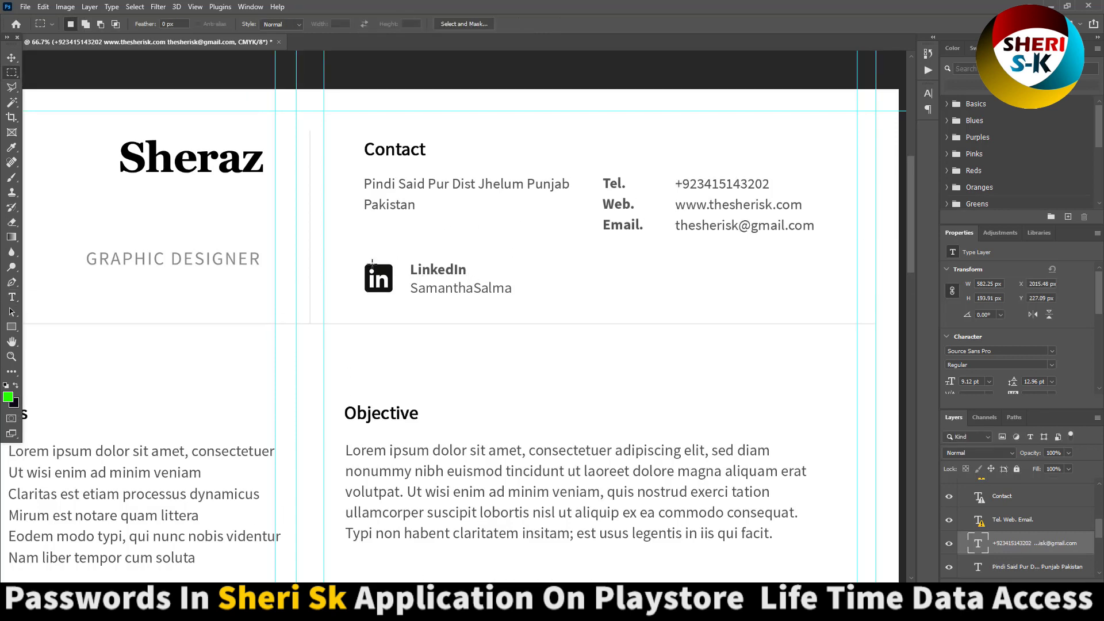
drag(253, 256, 695, 123)
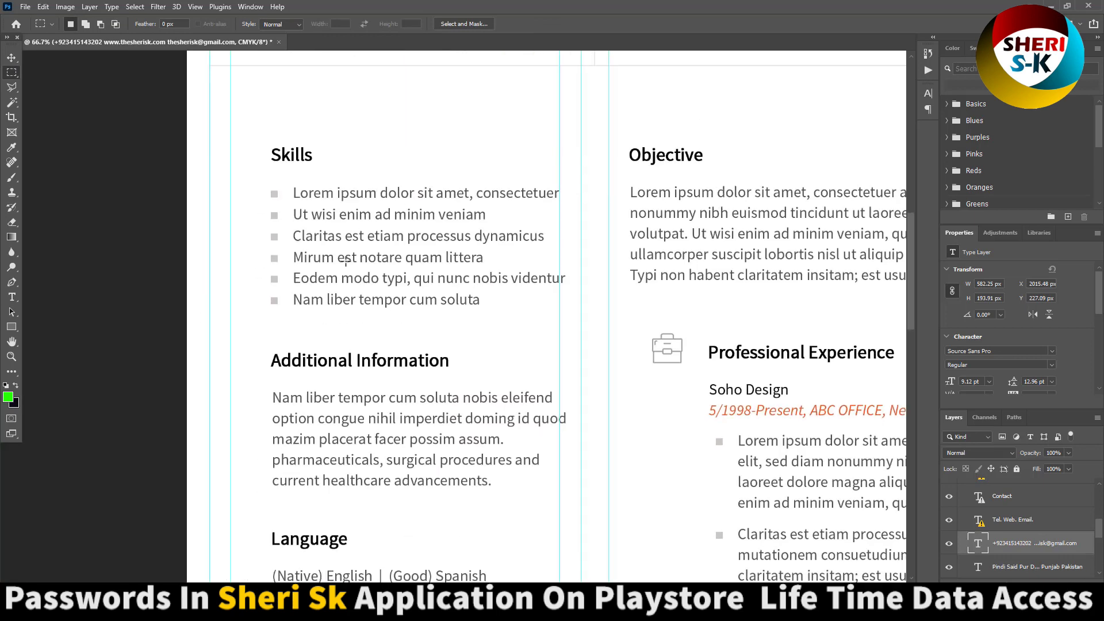
drag(352, 325, 325, 177)
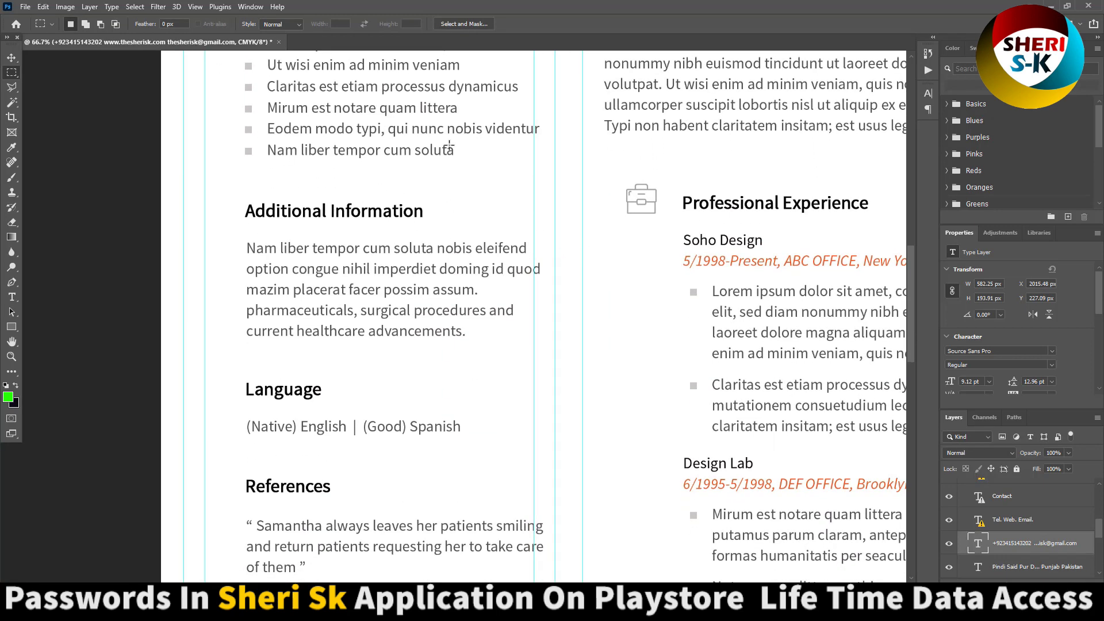
drag(726, 292, 521, 282)
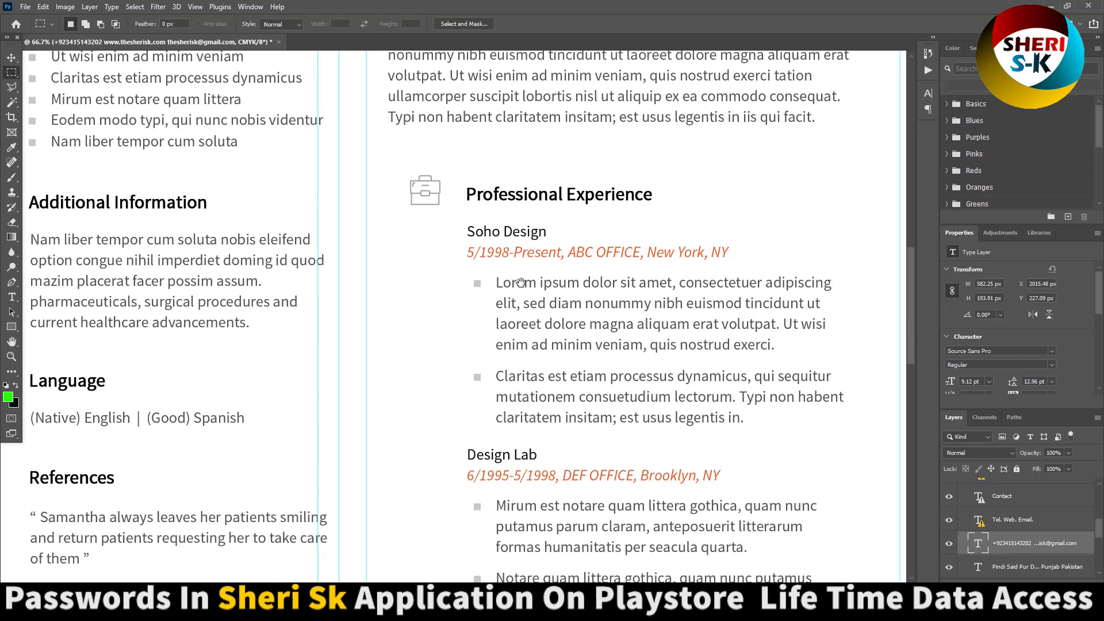
click(279, 42)
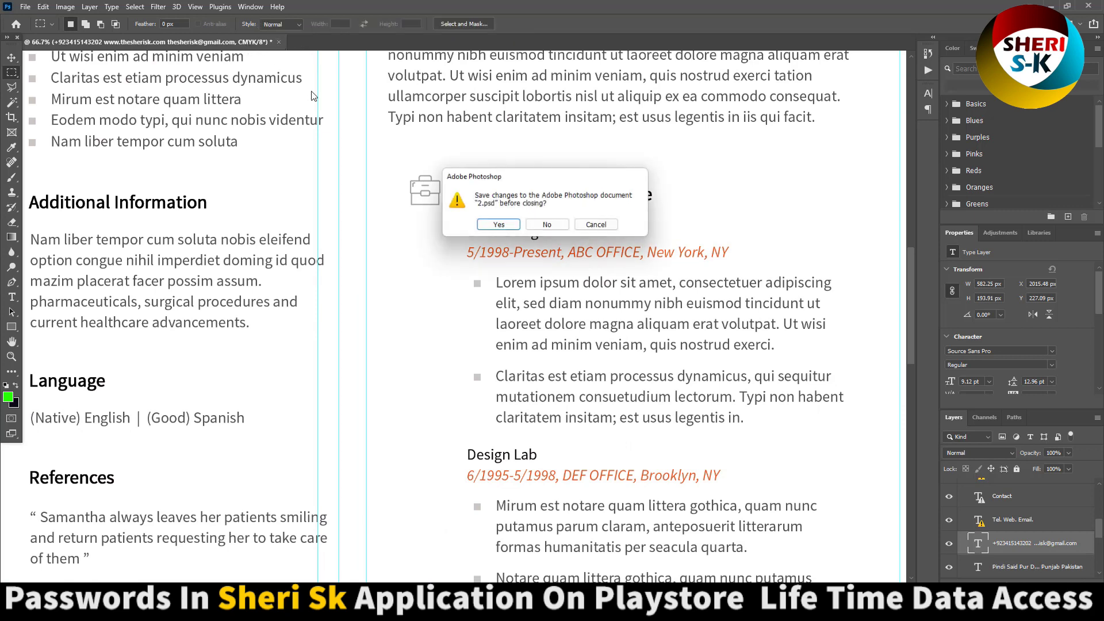
click(535, 233)
key(alt+Tab)
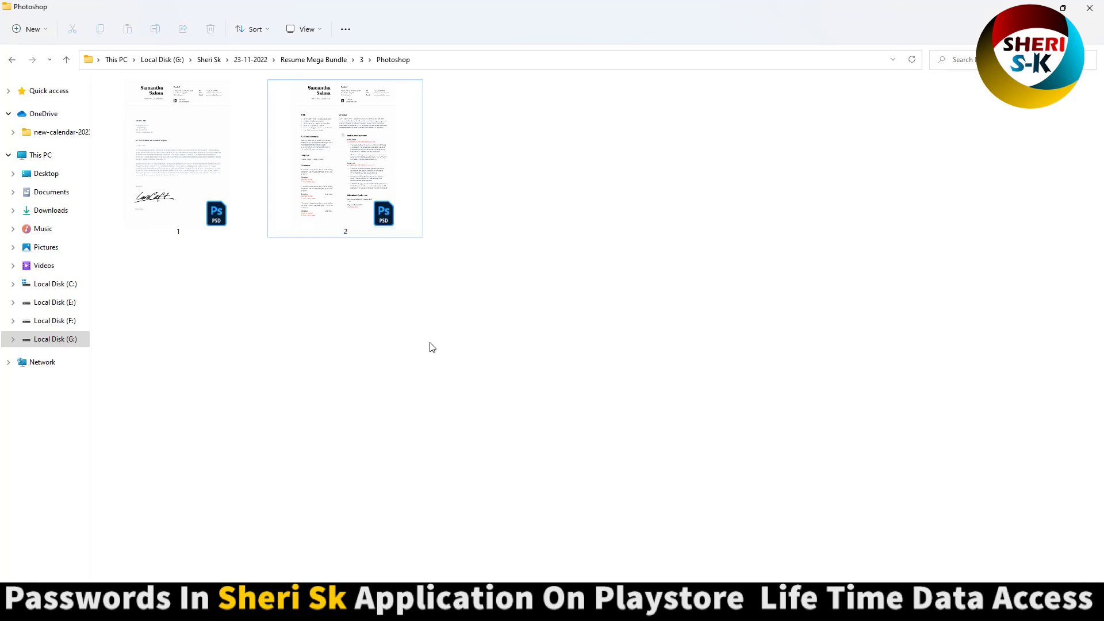
- From the Resume Mega Bundle, open file 1 in template 27's Photoshop folder
key(alt+Up)
key(alt+Up)
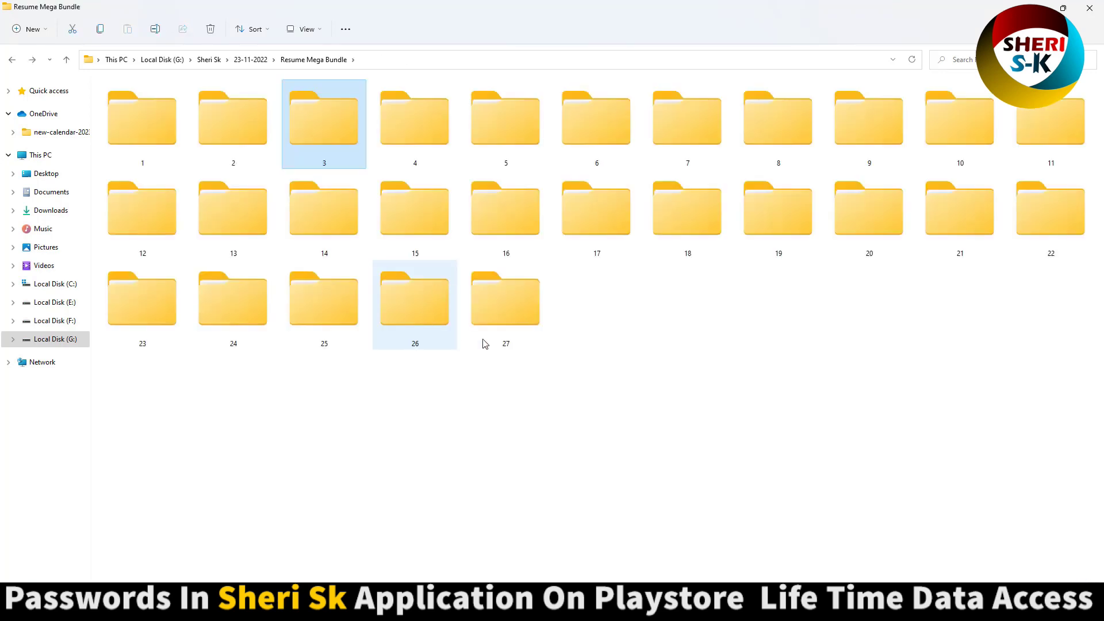
double_click(522, 320)
double_click(158, 120)
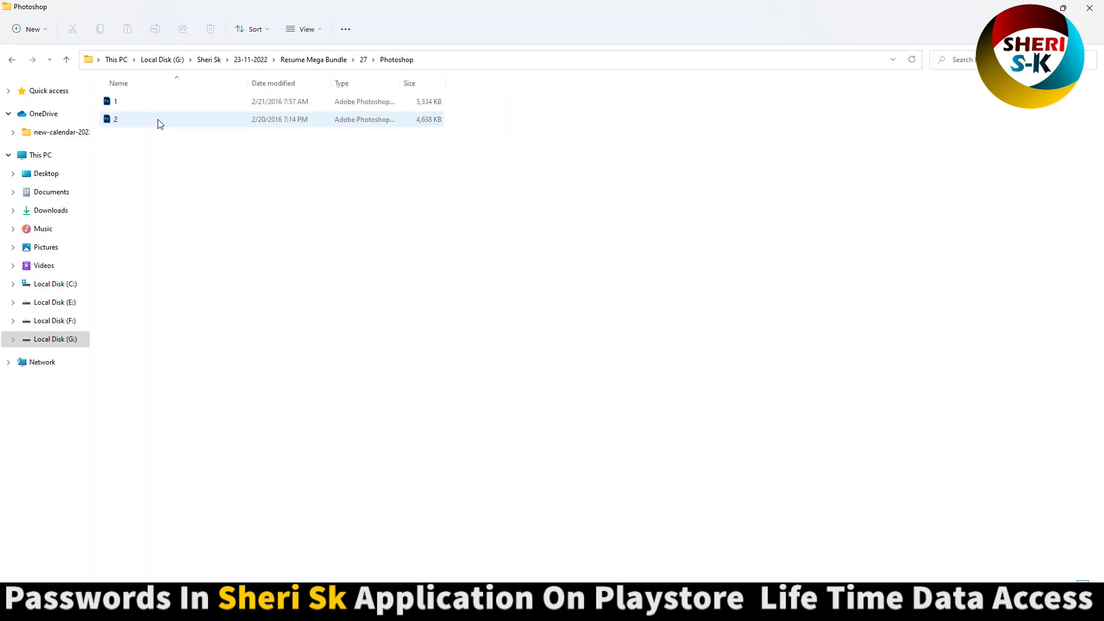
scroll(159, 120, up, 5)
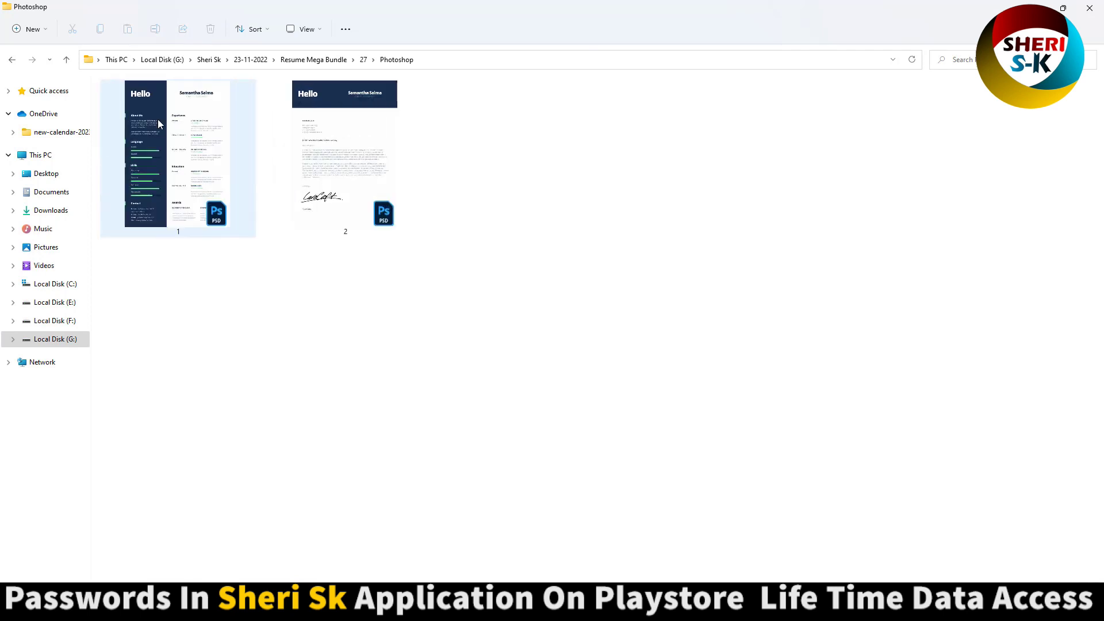
double_click(181, 142)
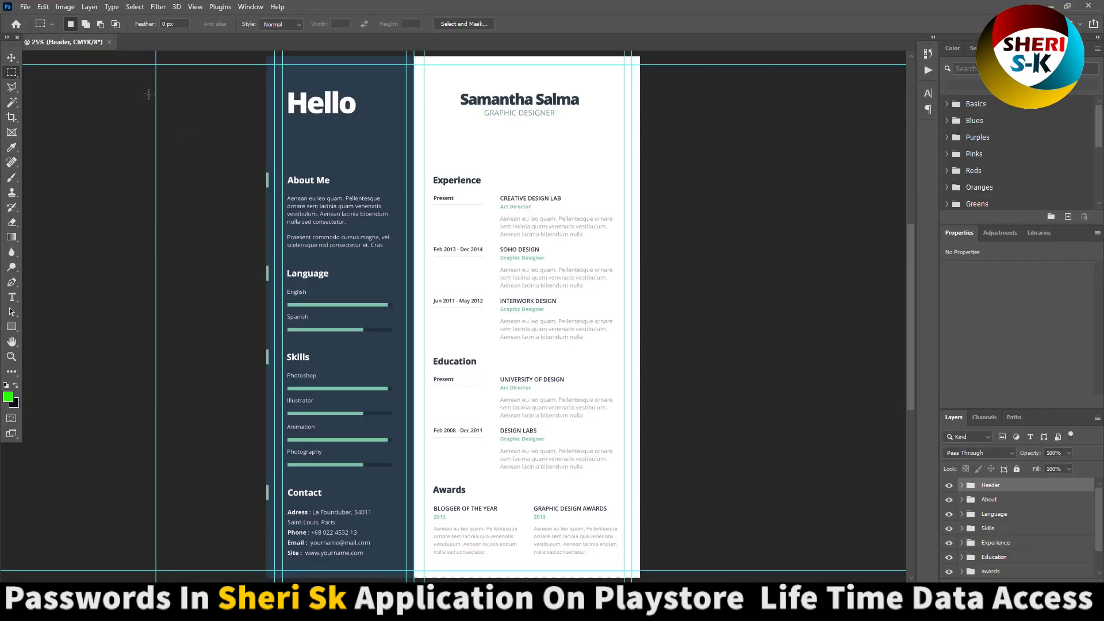
- Recolour the Background 2 sidebar fill from navy to deep plum (560a3e)
key(v)
click(340, 147)
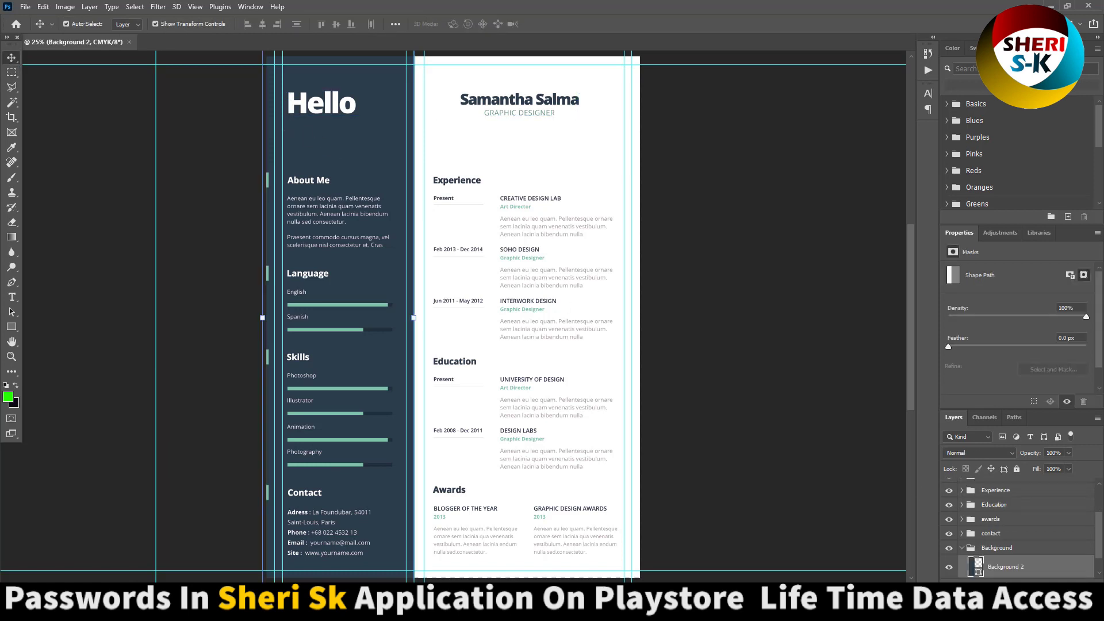
double_click(976, 569)
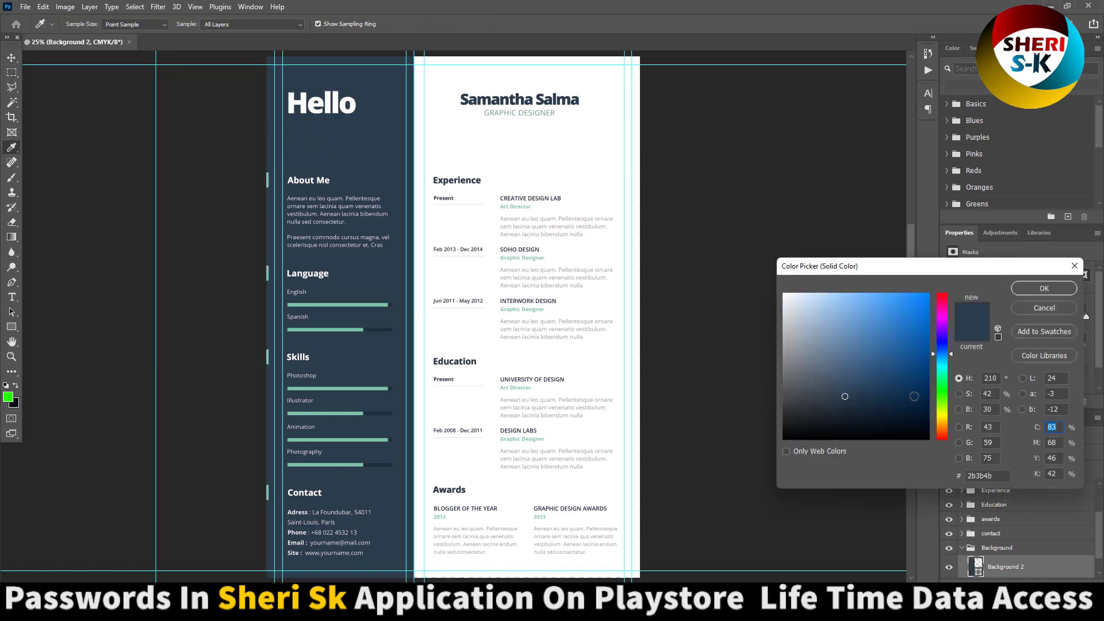
drag(946, 344, 941, 310)
click(917, 375)
drag(917, 376, 912, 389)
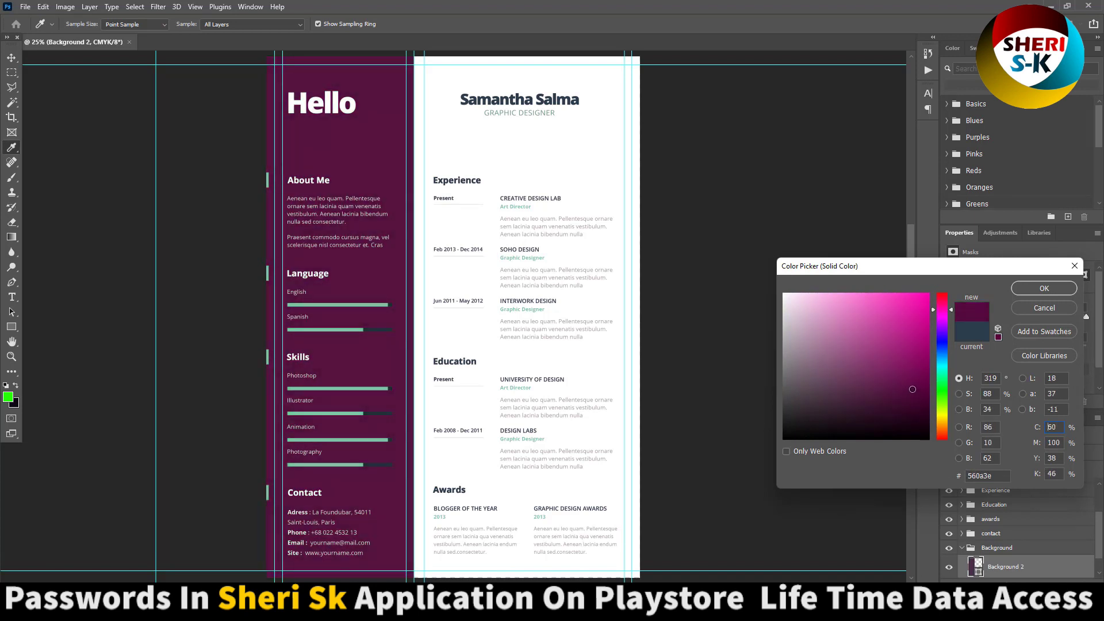
click(1043, 288)
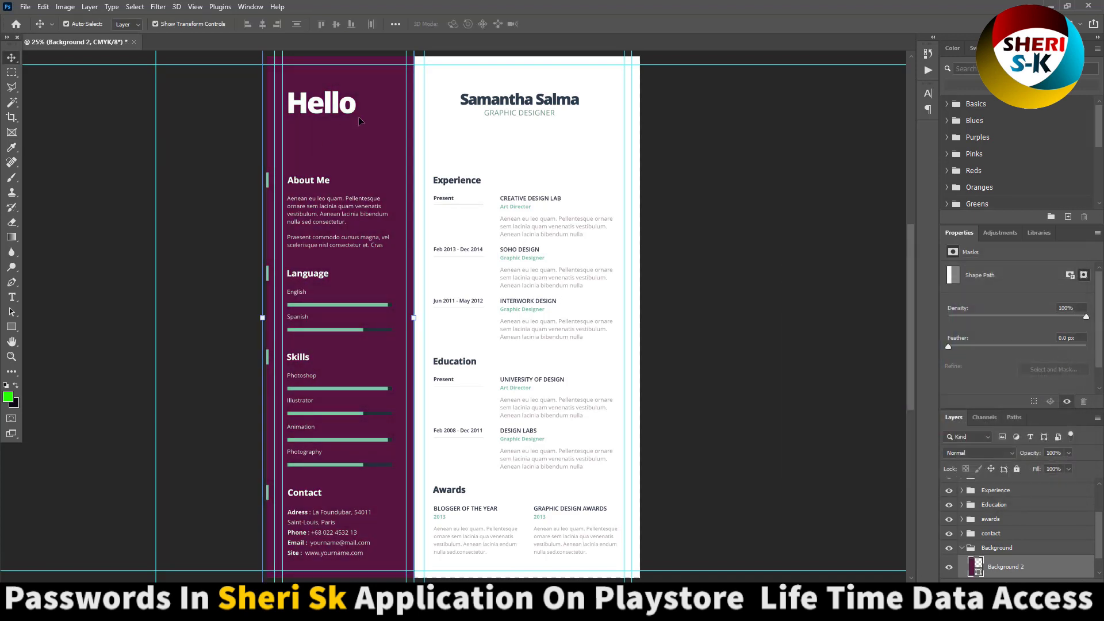
scroll(486, 288, down, 1)
- Toggle the Header, About Me, Language and Skills groups off and back on
click(717, 228)
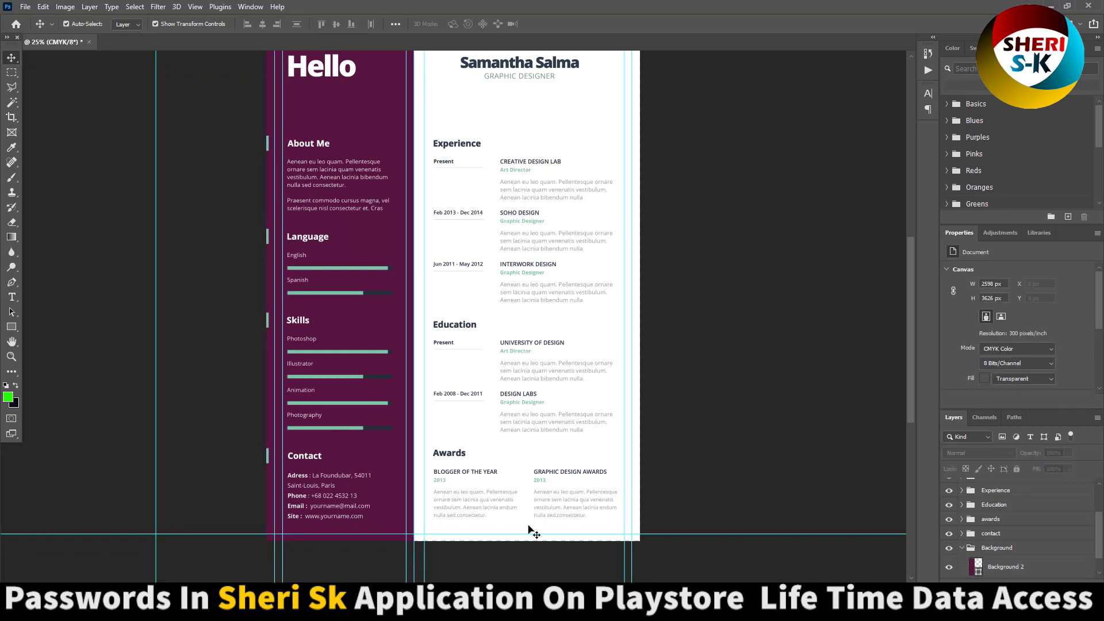
scroll(982, 529, up, 2)
click(990, 485)
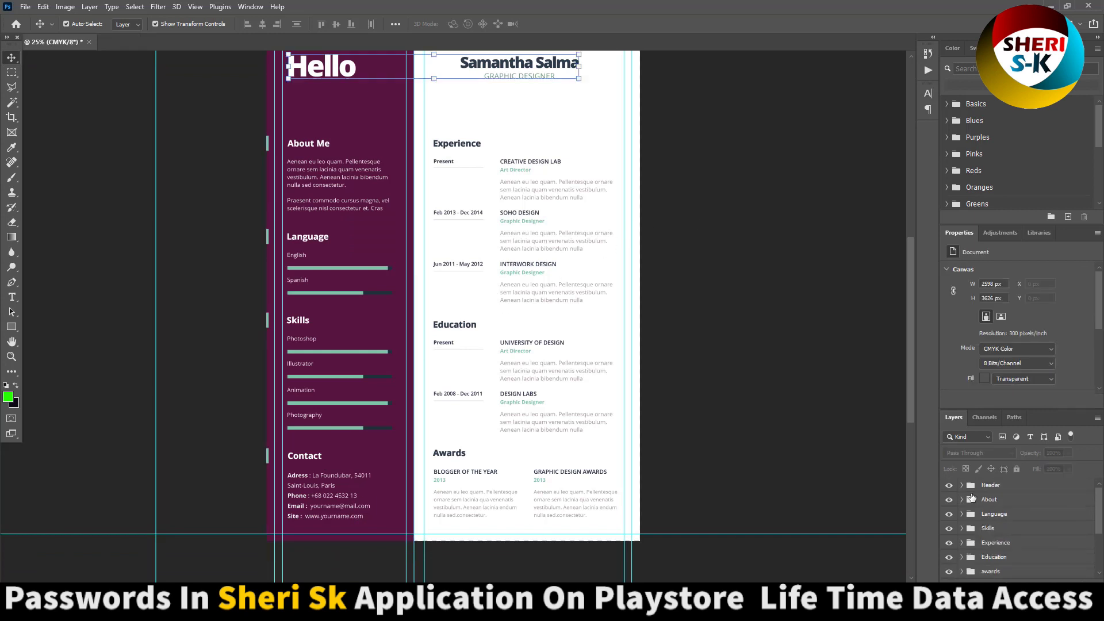
click(949, 484)
click(949, 484)
click(951, 501)
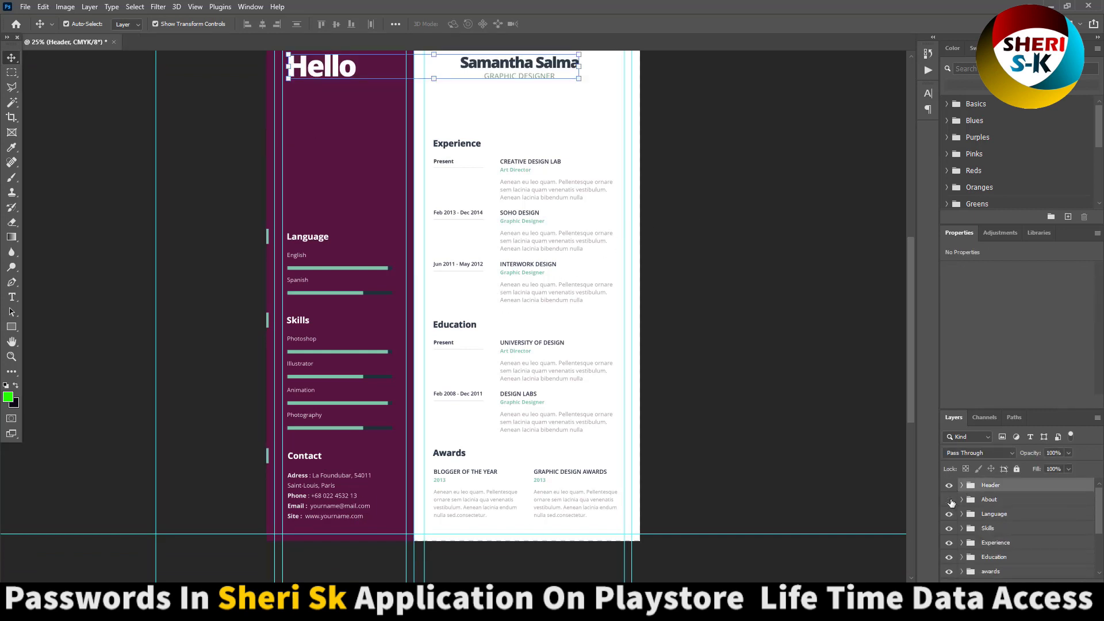
click(952, 506)
click(949, 515)
click(949, 515)
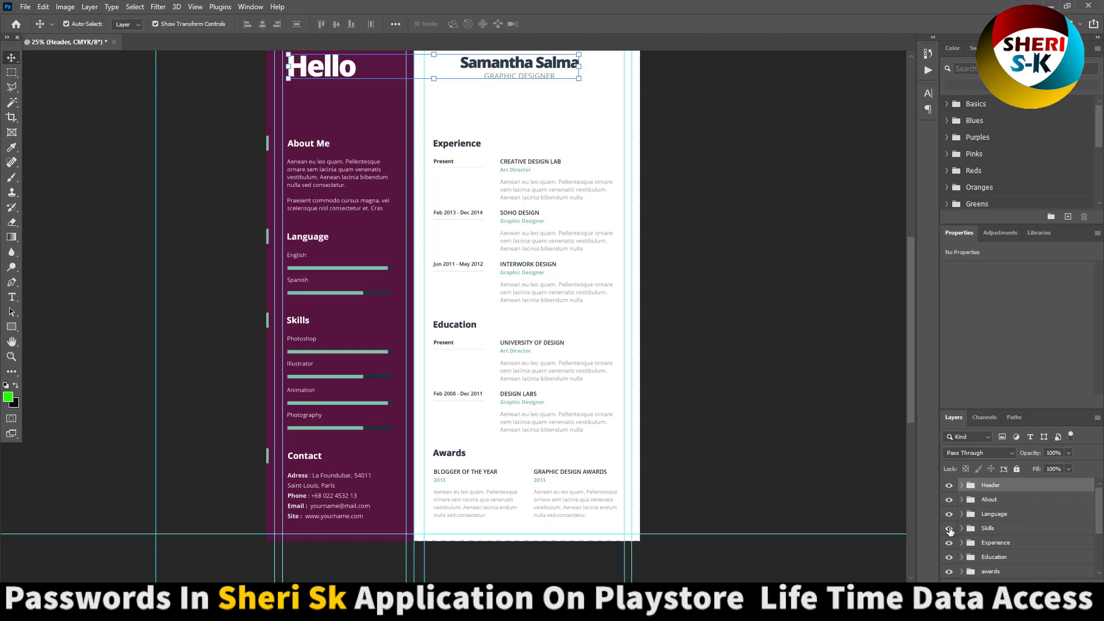
click(949, 528)
click(949, 528)
- Toggle the Experience, Education, Awards and contact groups off and back on
click(949, 544)
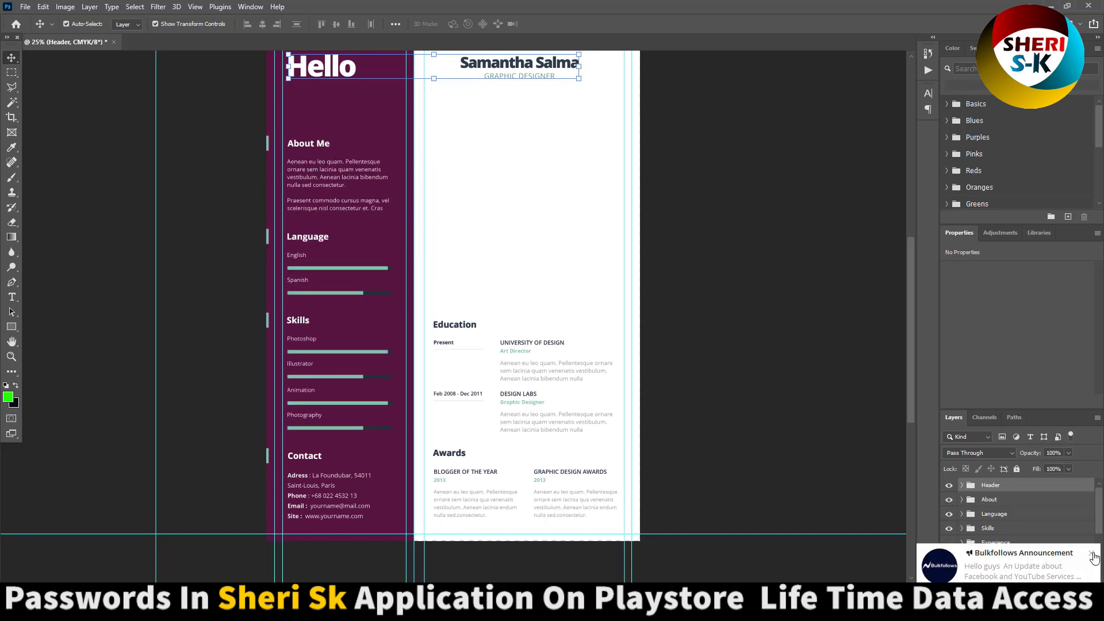
click(1091, 554)
click(949, 557)
click(949, 542)
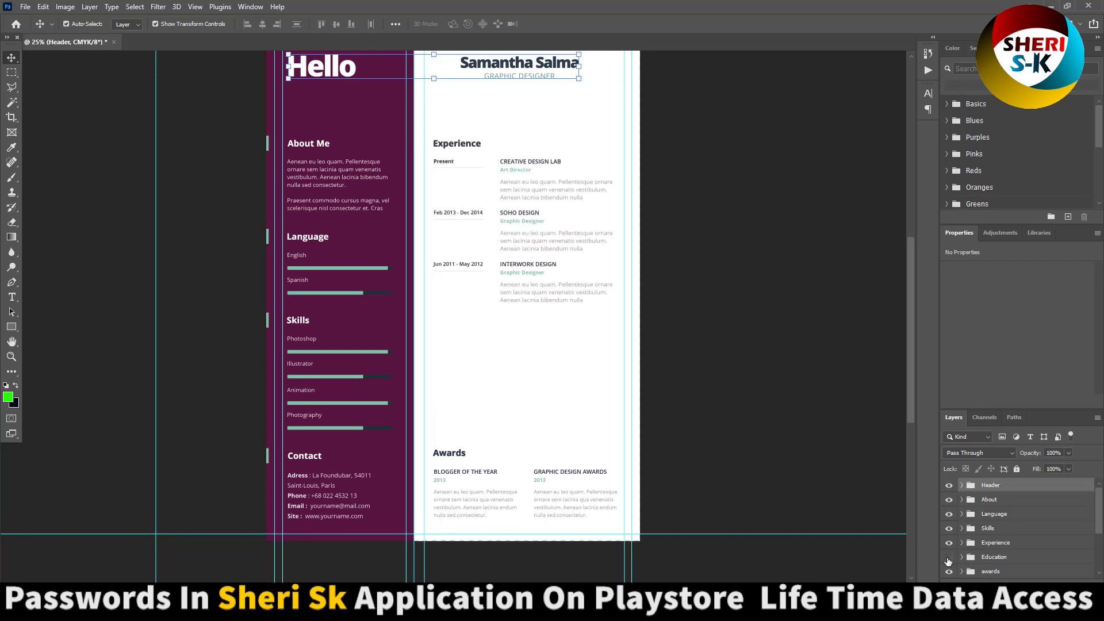
click(949, 557)
scroll(951, 552, down, 2)
click(949, 544)
click(949, 543)
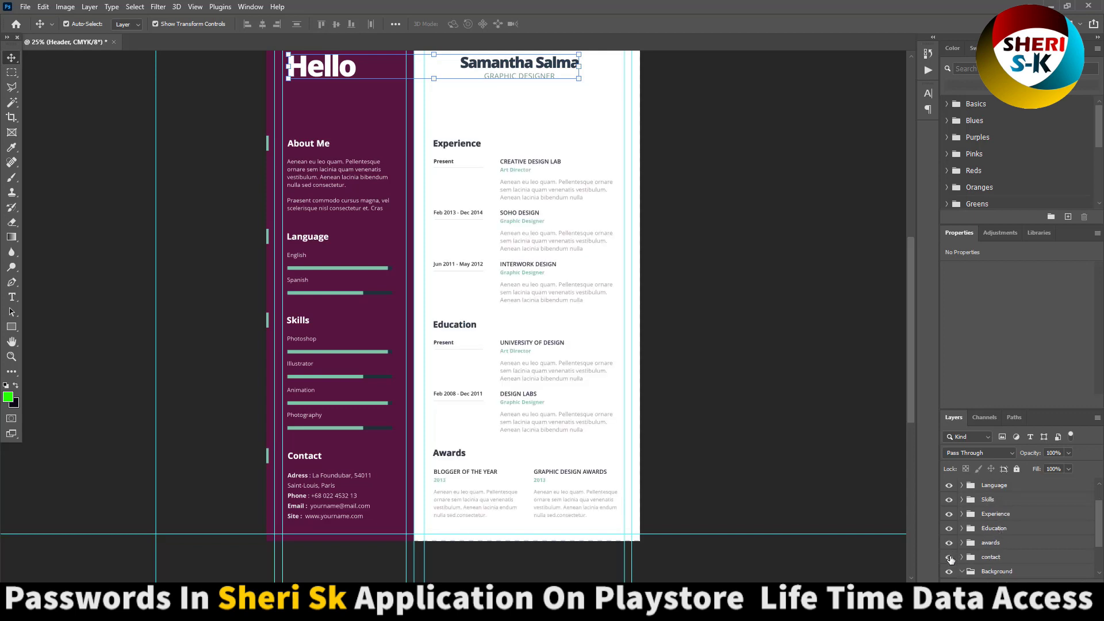
click(949, 558)
click(949, 558)
scroll(952, 560, down, 3)
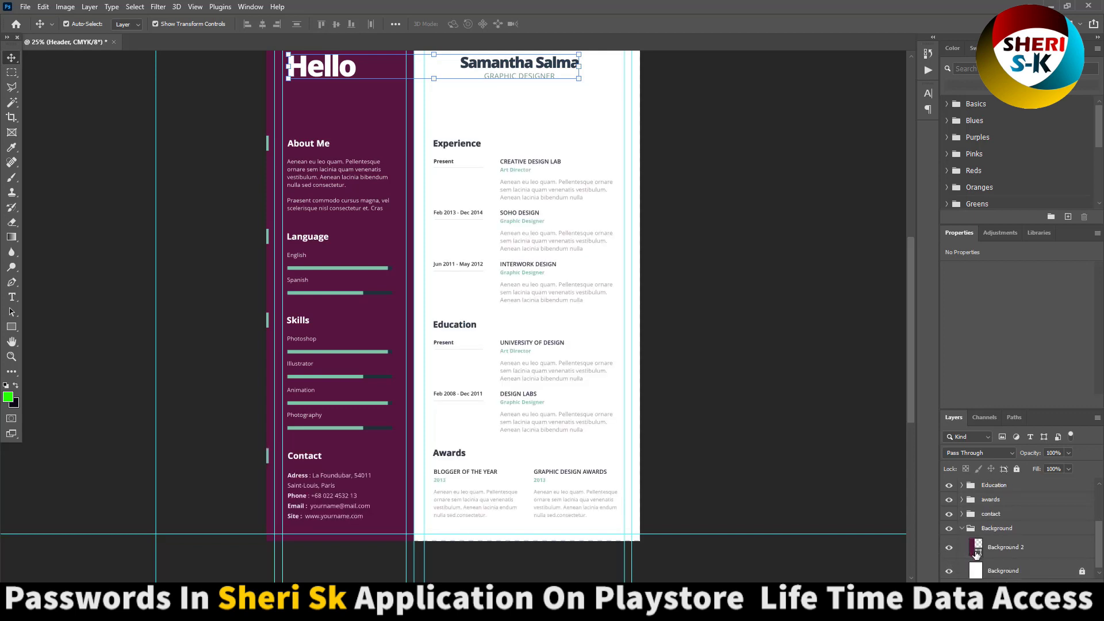
scroll(339, 175, up, 2)
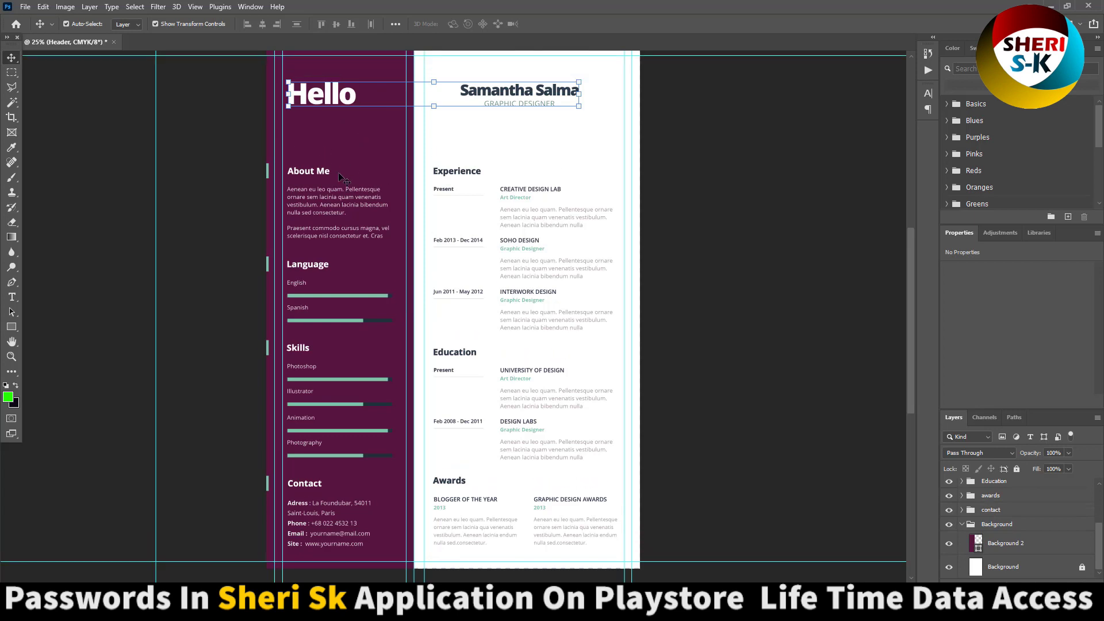
- Close 1.psd without saving, then open Word file 1 from template 27's MS Word folder
click(114, 43)
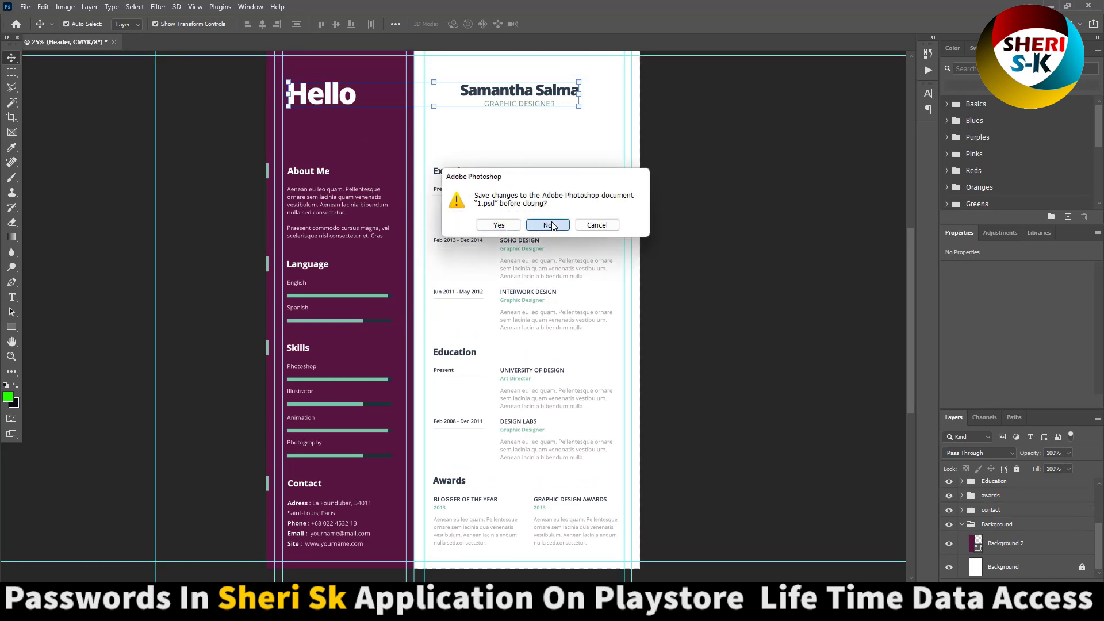
click(546, 227)
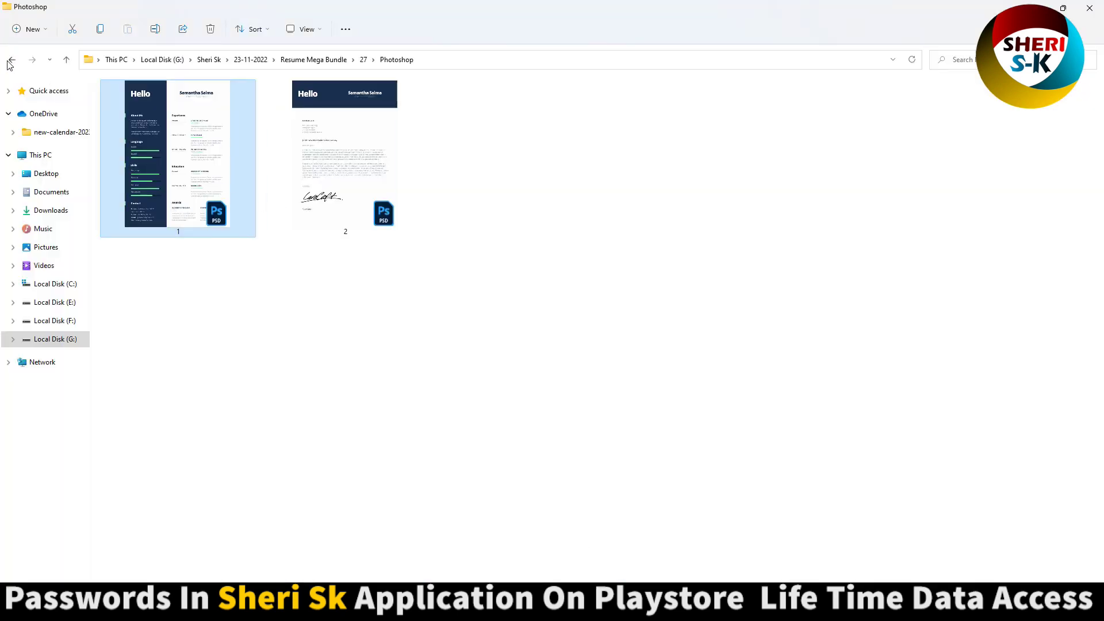
click(11, 61)
double_click(152, 102)
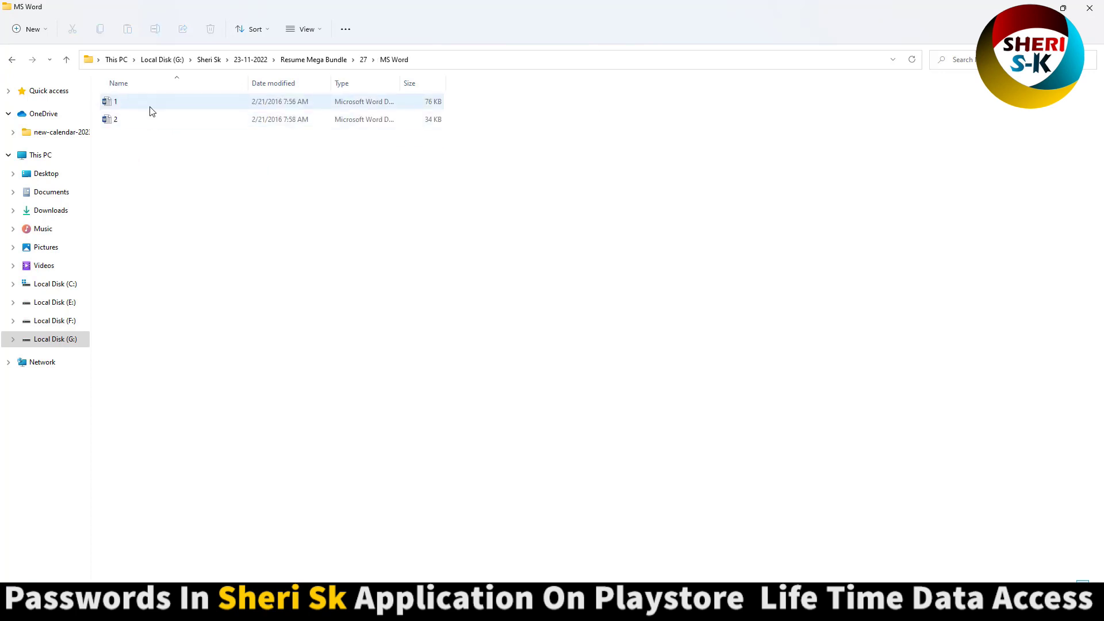
ctrl+scroll(150, 109, up, 3)
click(135, 110)
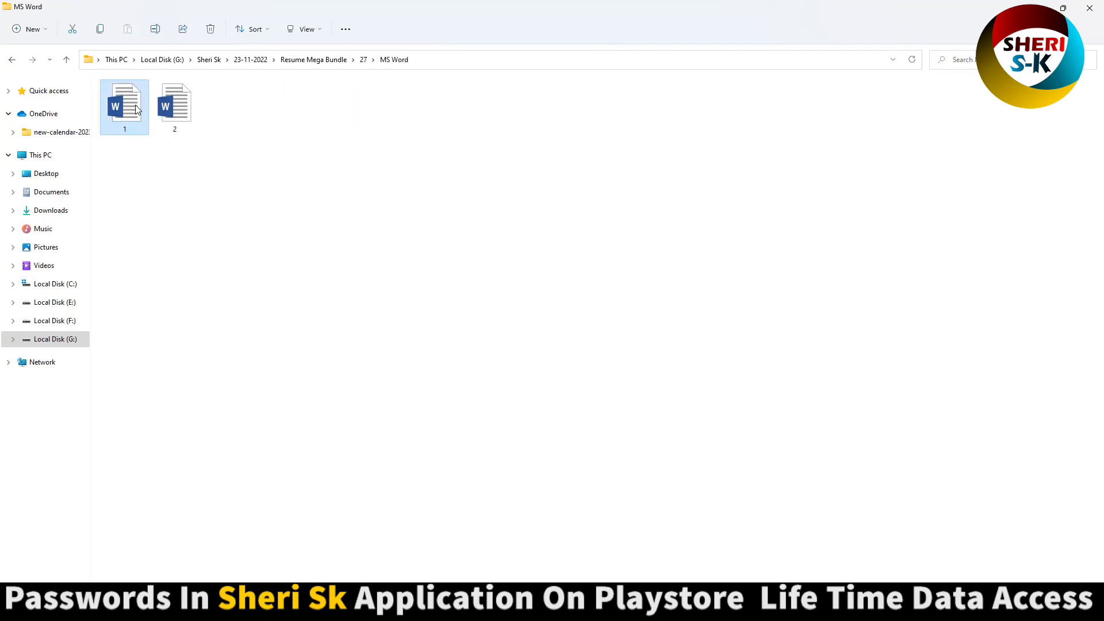
double_click(136, 105)
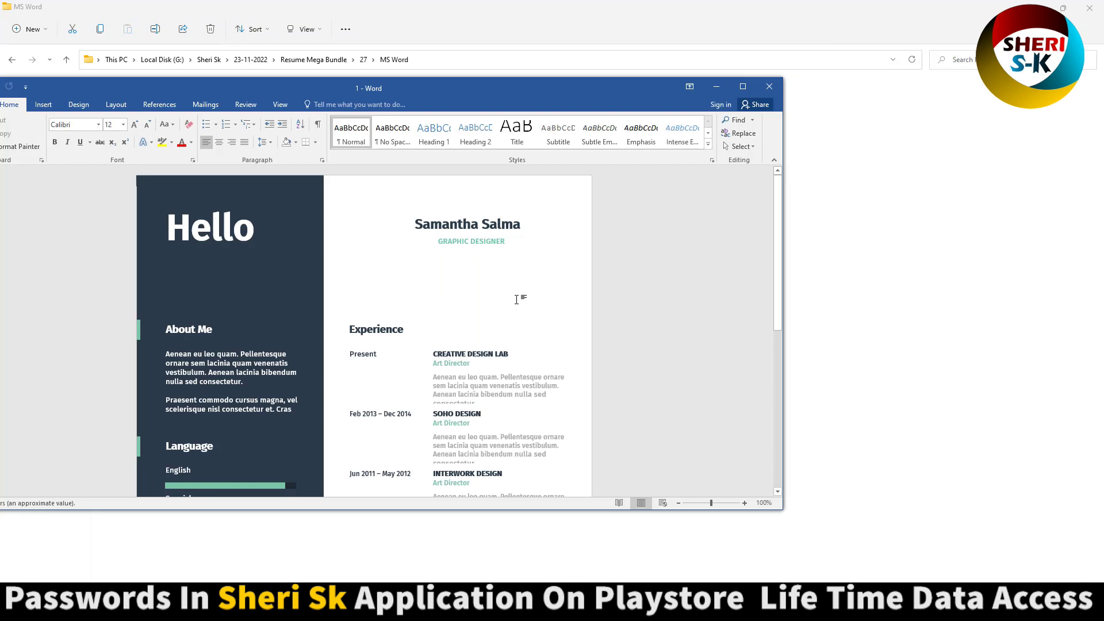
- Maximize Word and replace the placeholder name heading with the user's own full name
click(742, 86)
click(450, 196)
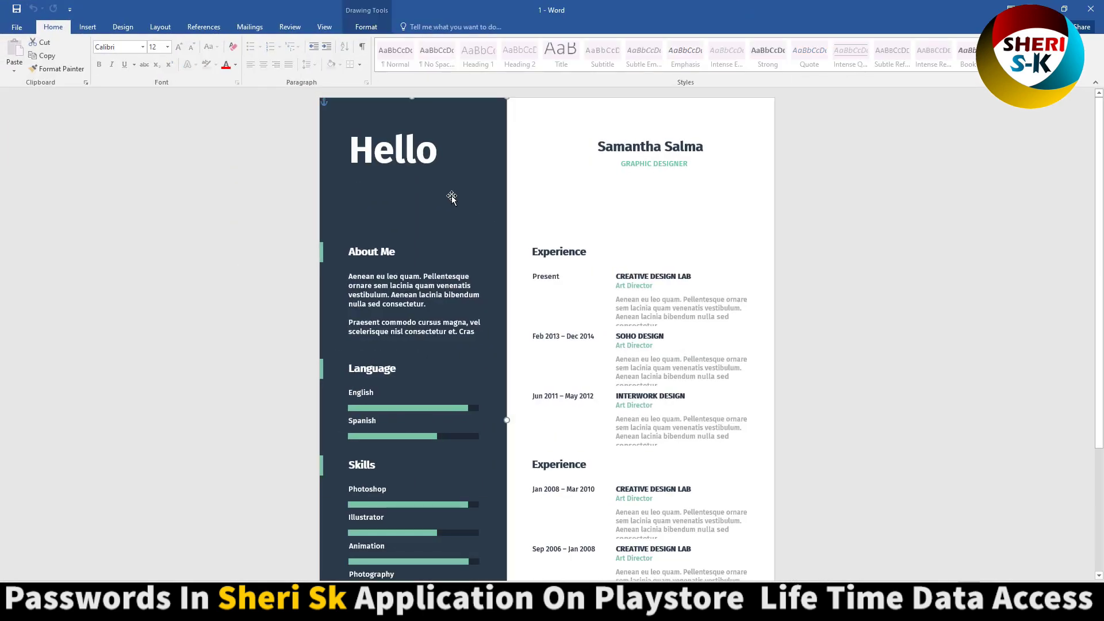
scroll(450, 195, down, 5)
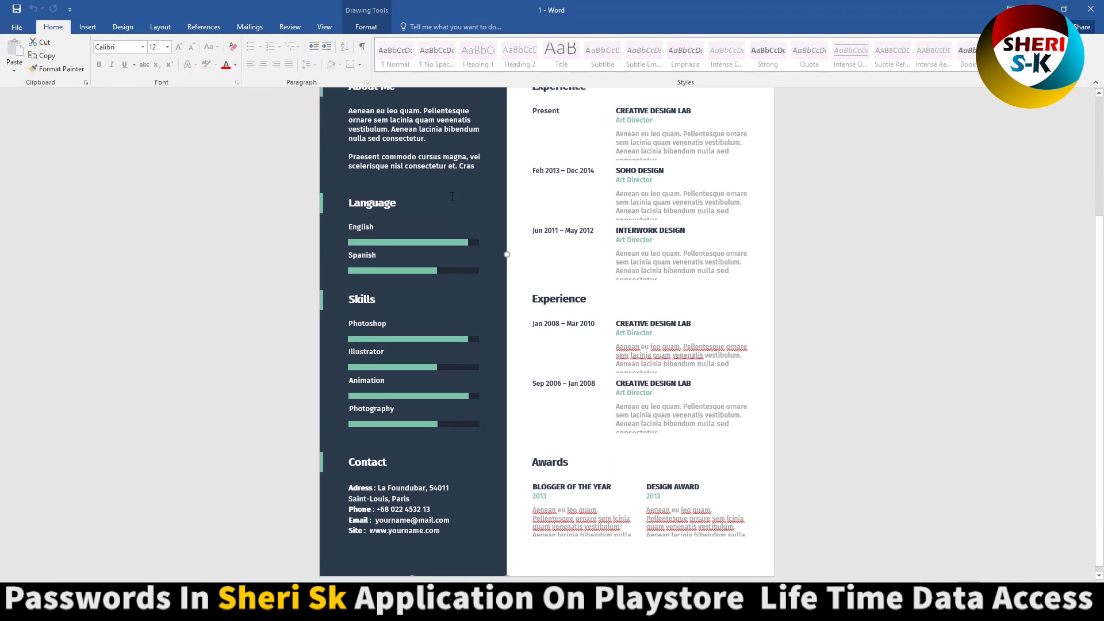
scroll(521, 258, up, 5)
click(732, 156)
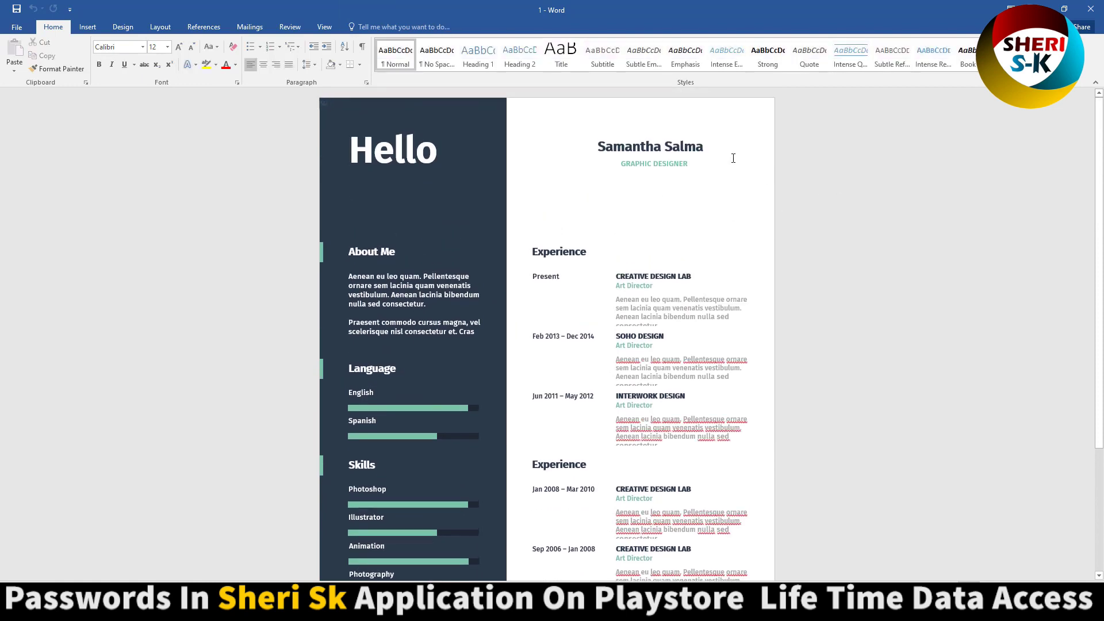
click(681, 148)
drag(703, 148, 457, 145)
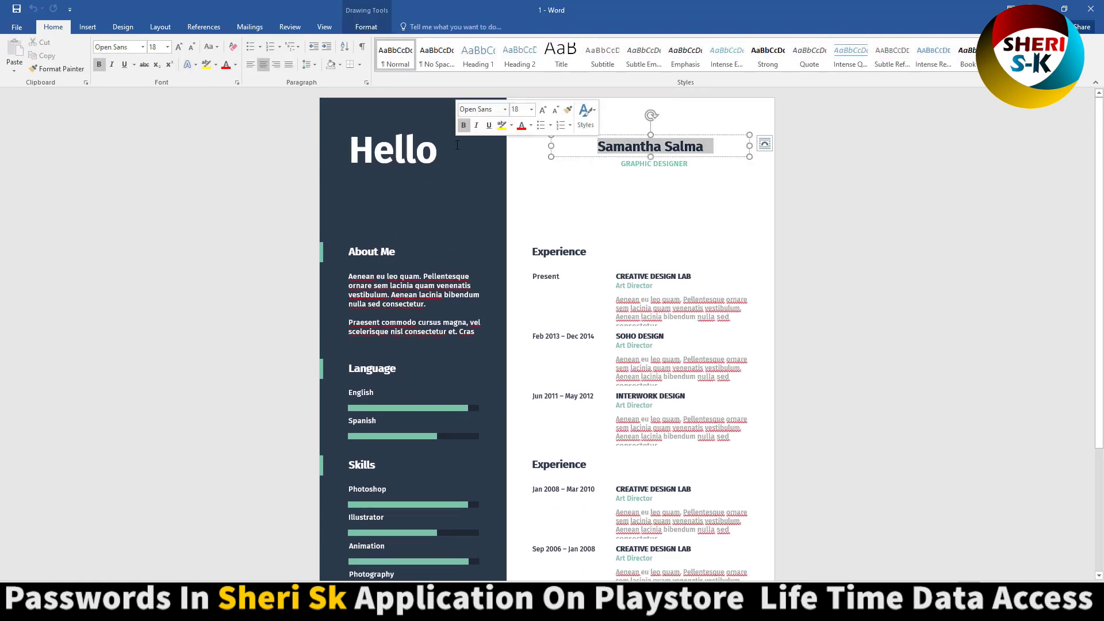
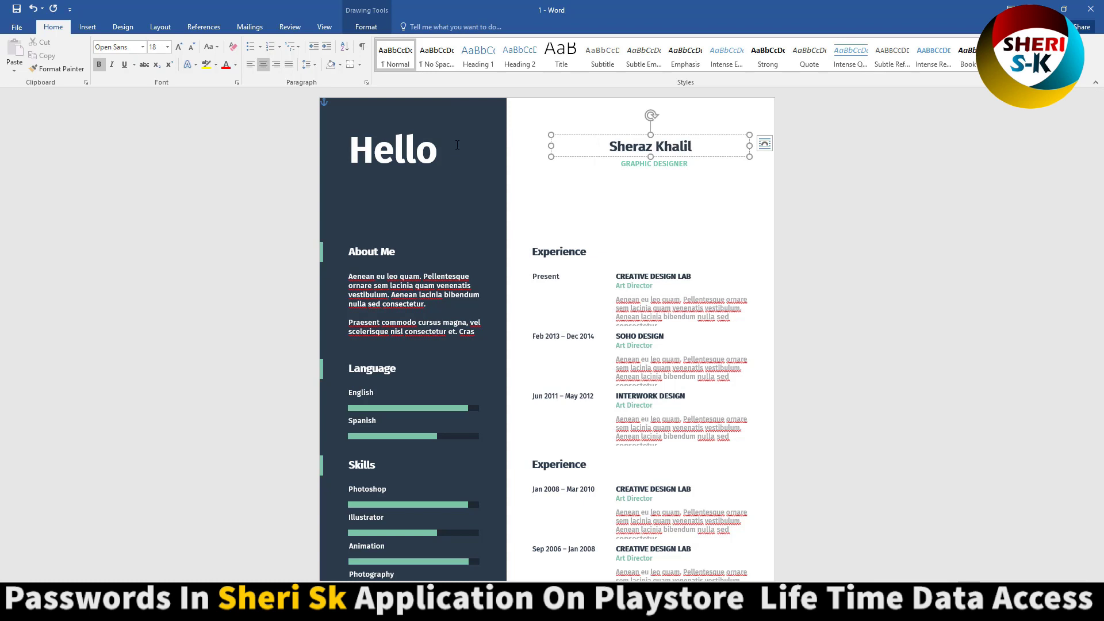
- Retype the large Hello greeting in the sidebar title box as 'Hi,'
click(412, 158)
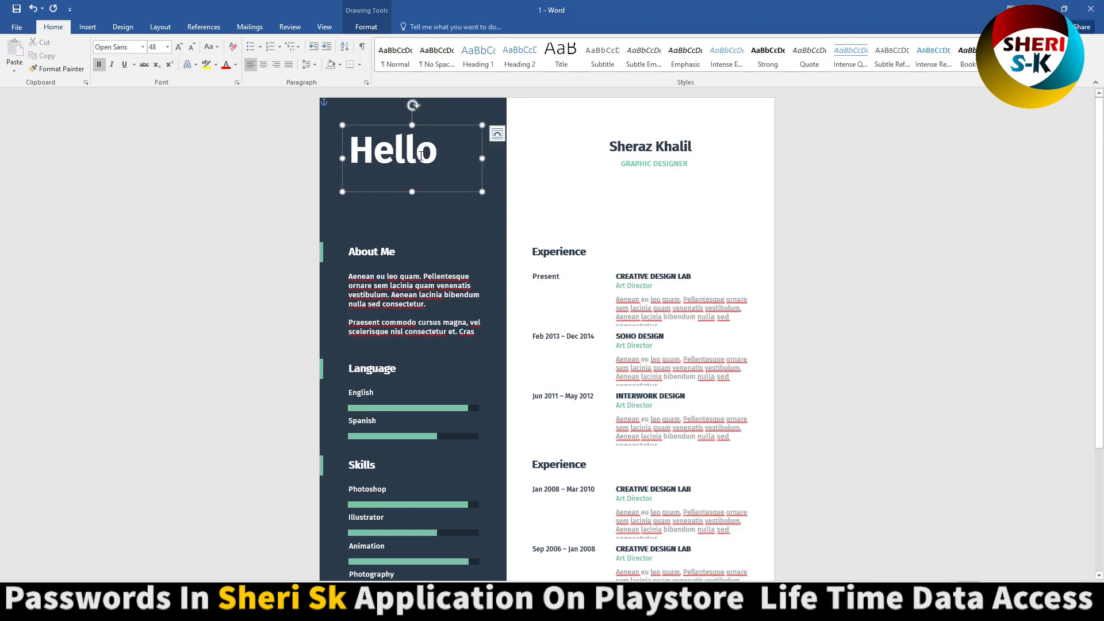
double_click(425, 153)
text(CV R)
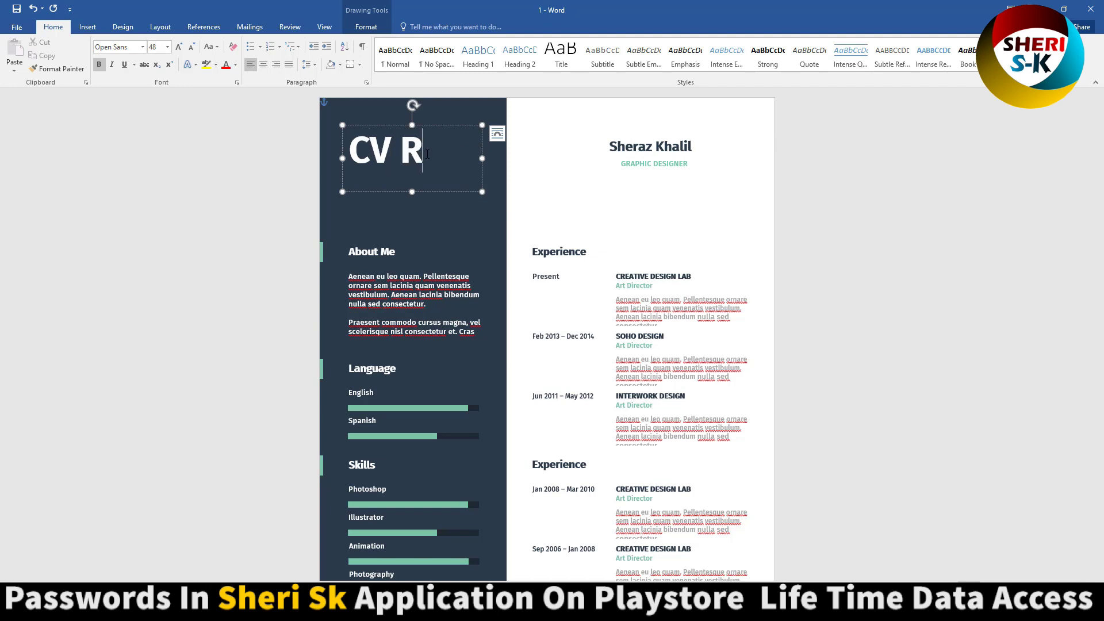
key(BackSpace)
key(ctrl+z)
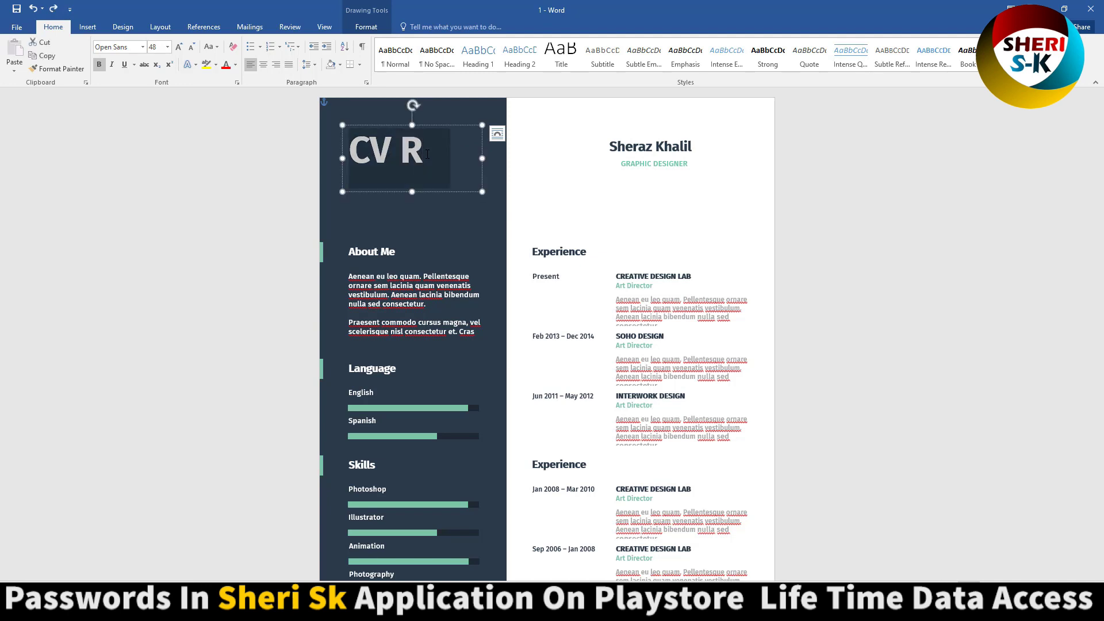
key(ctrl+a)
text(Hi,)
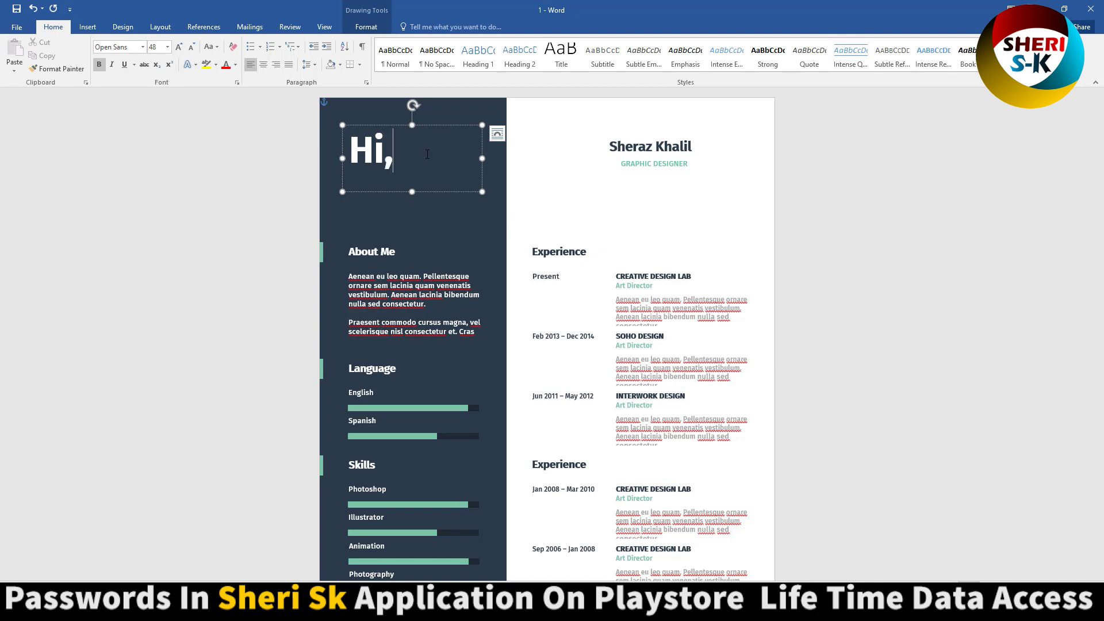
click(707, 236)
- Replace the old Contact phone number with the new phone number
scroll(399, 313, down, 3)
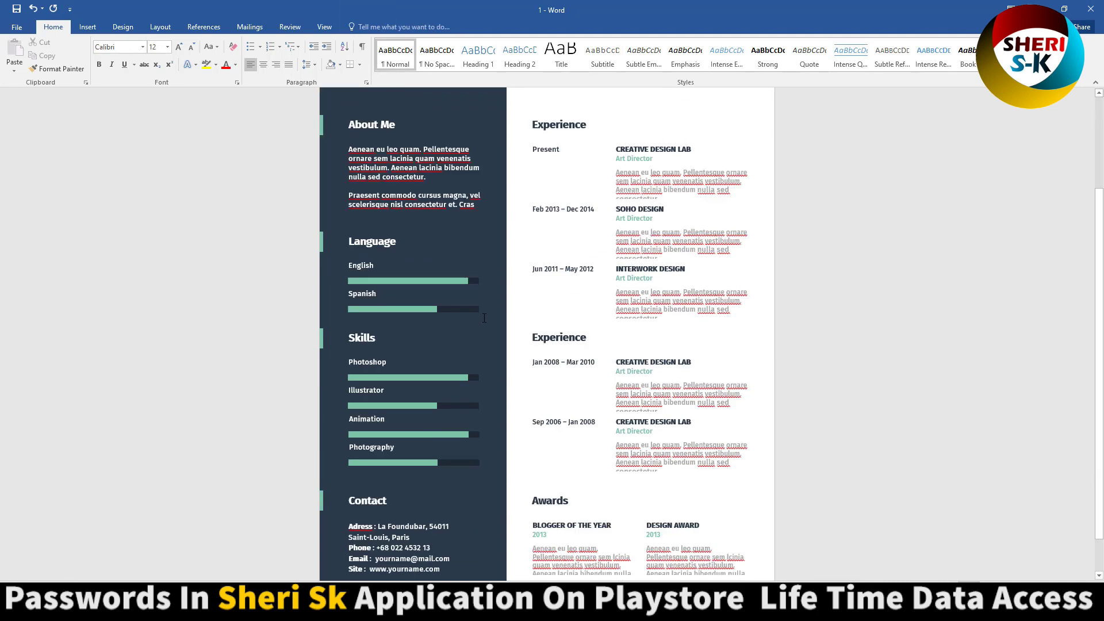
click(381, 266)
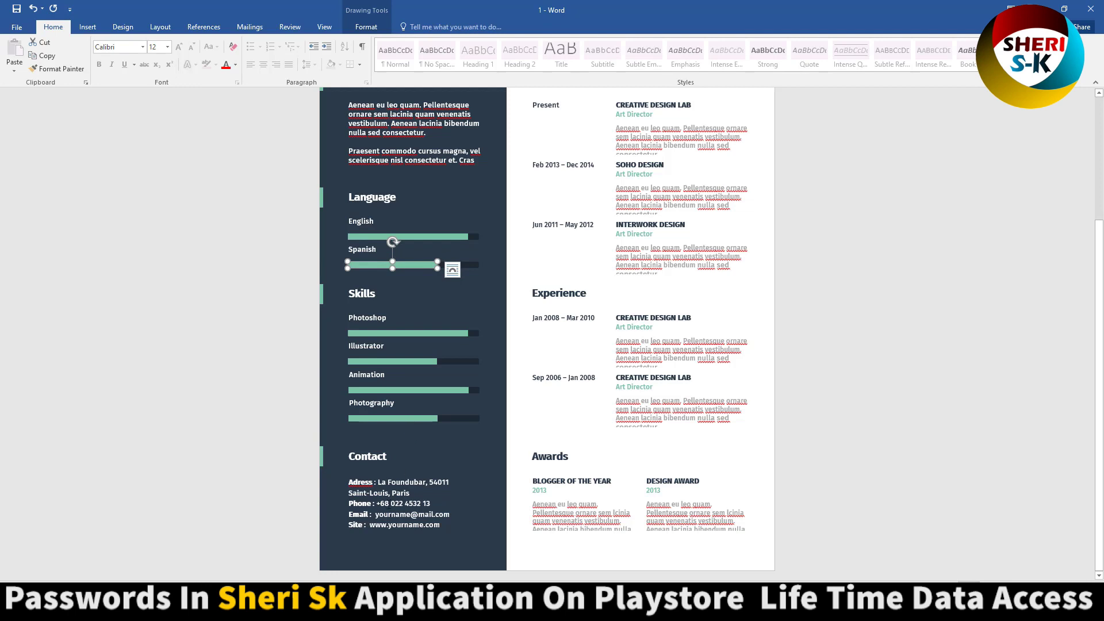
click(384, 502)
drag(377, 503, 477, 503)
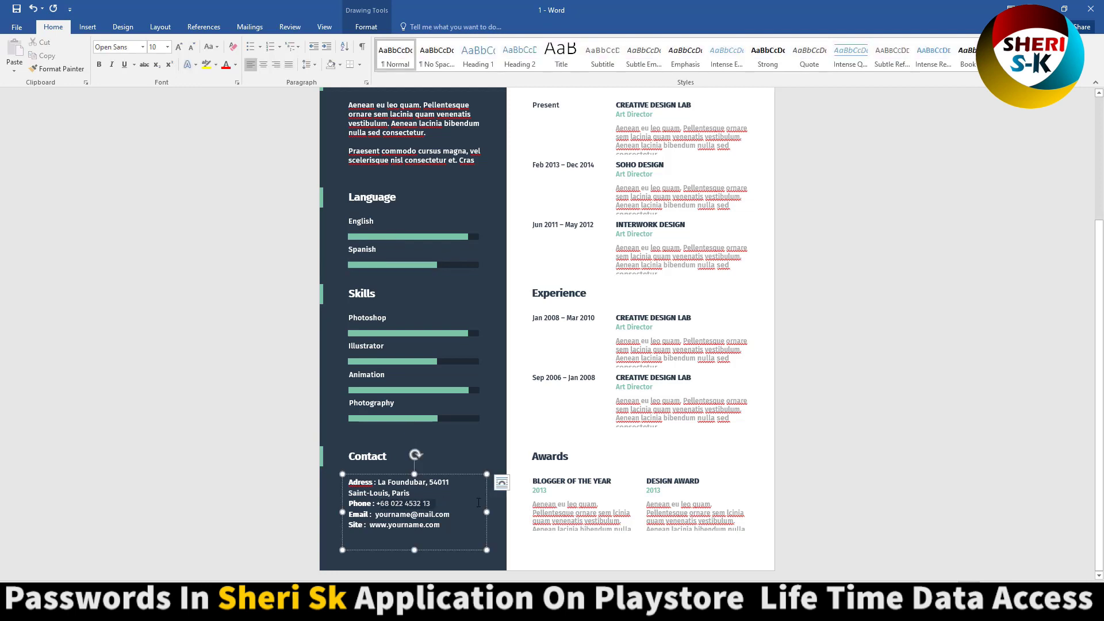
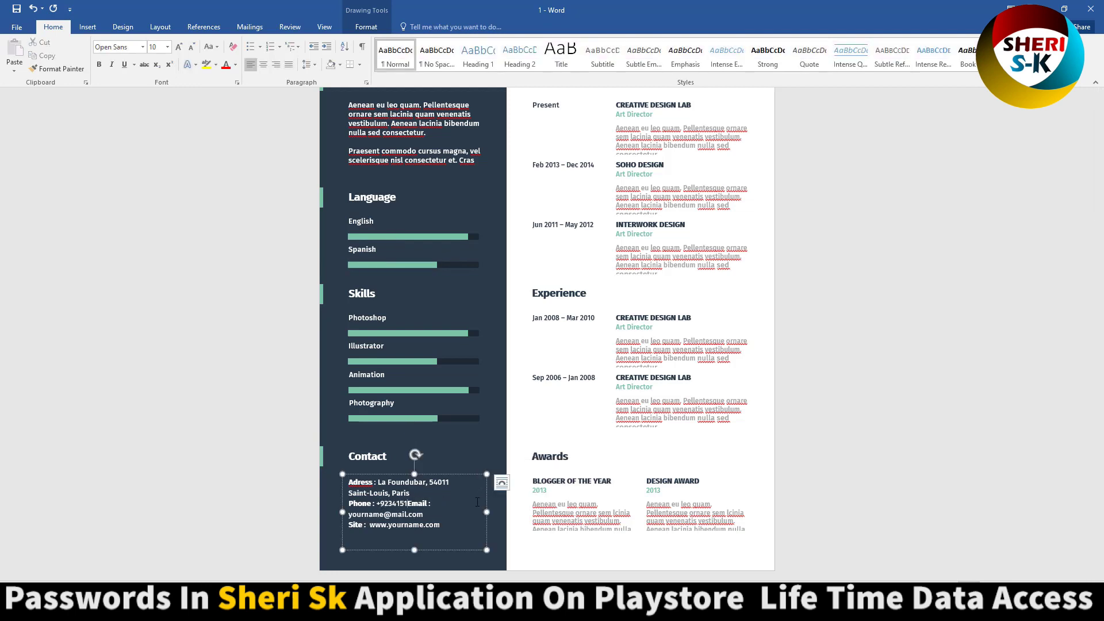
key(Return)
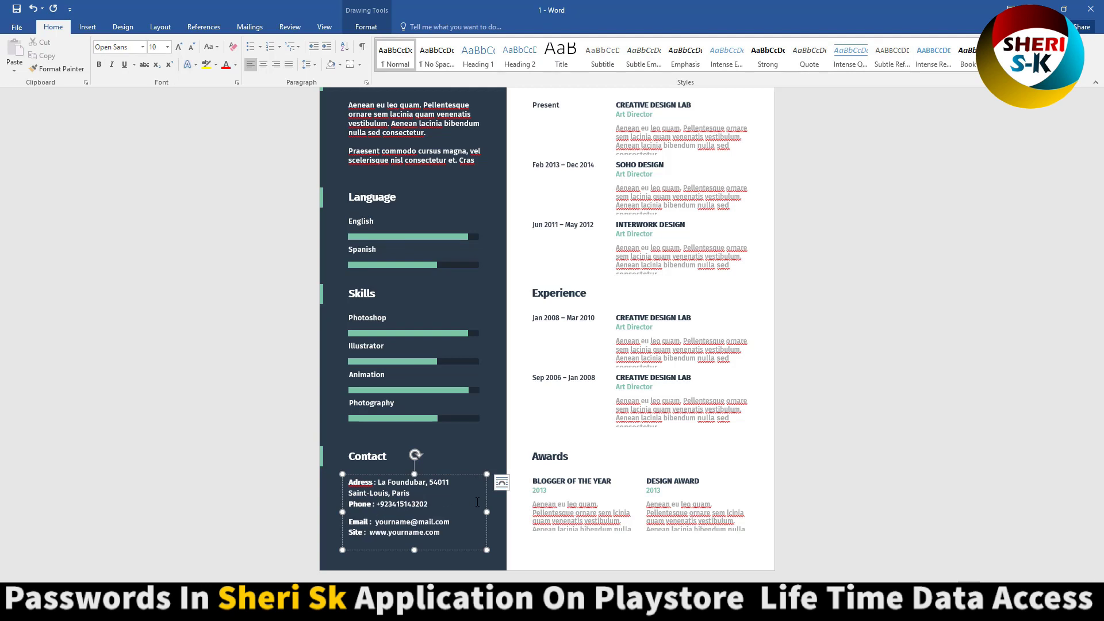
- Change the e-mail address's name part before the @ to the user's own handle
key(Right)
key(Right)
key(Right)
key(Right)
key(Right)
key(Right)
key(Right)
text(g)
key(BackSpace)
key(BackSpace)
key(BackSpace)
key(BackSpace)
key(BackSpace)
key(BackSpace)
key(BackSpace)
key(BackSpace)
scroll(477, 501, up, 3)
- Close Word at the save prompt and go back to the Resume Mega Bundle folder
key(alt+F4)
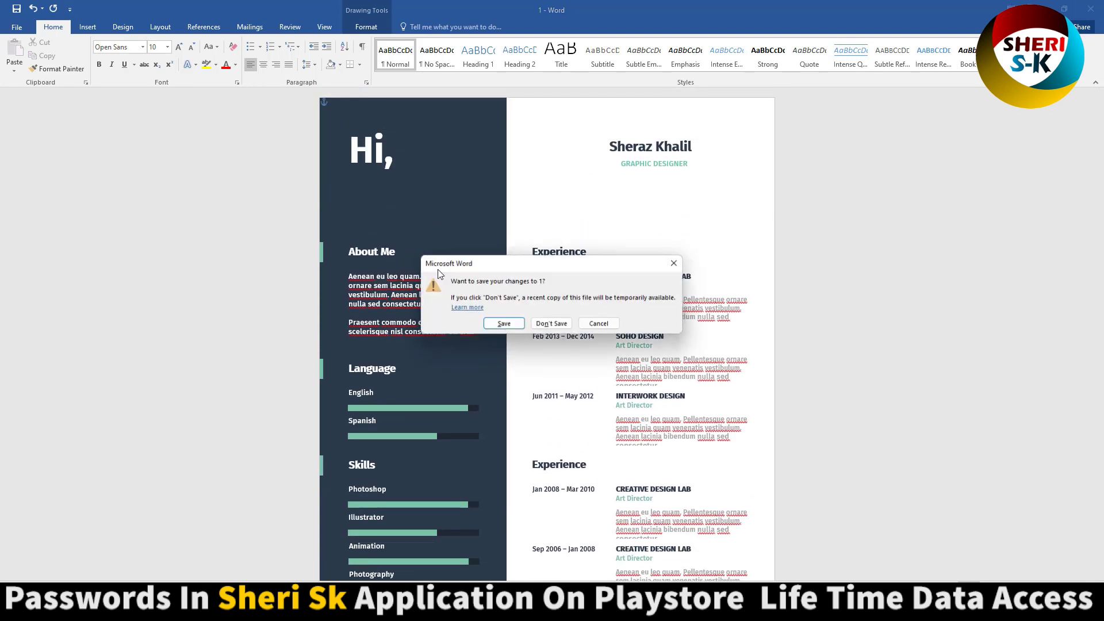
click(552, 324)
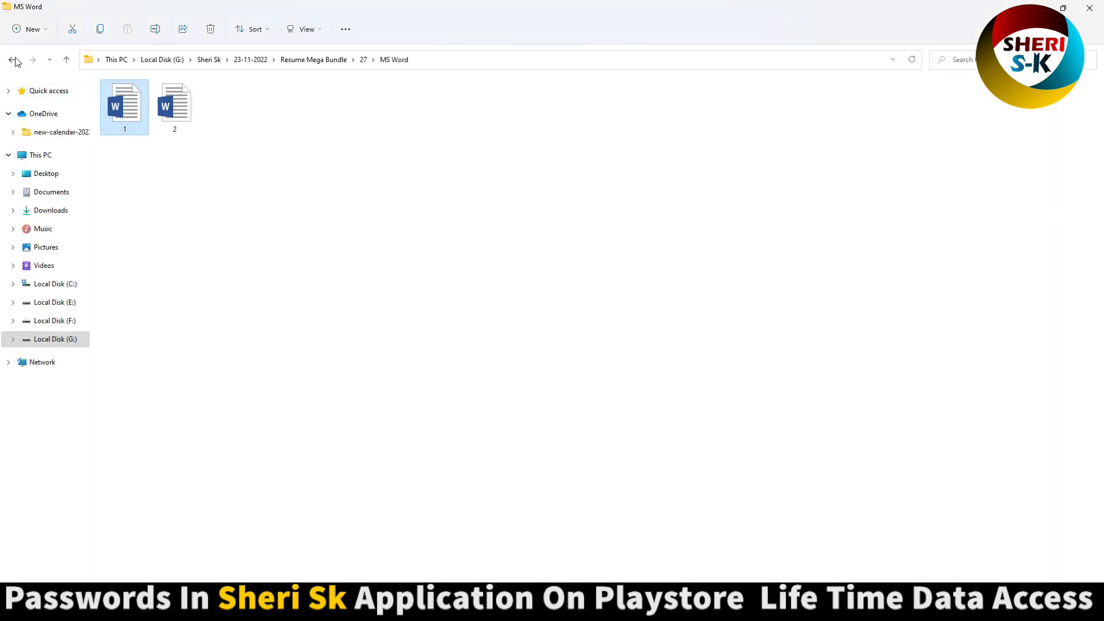
click(13, 59)
click(12, 60)
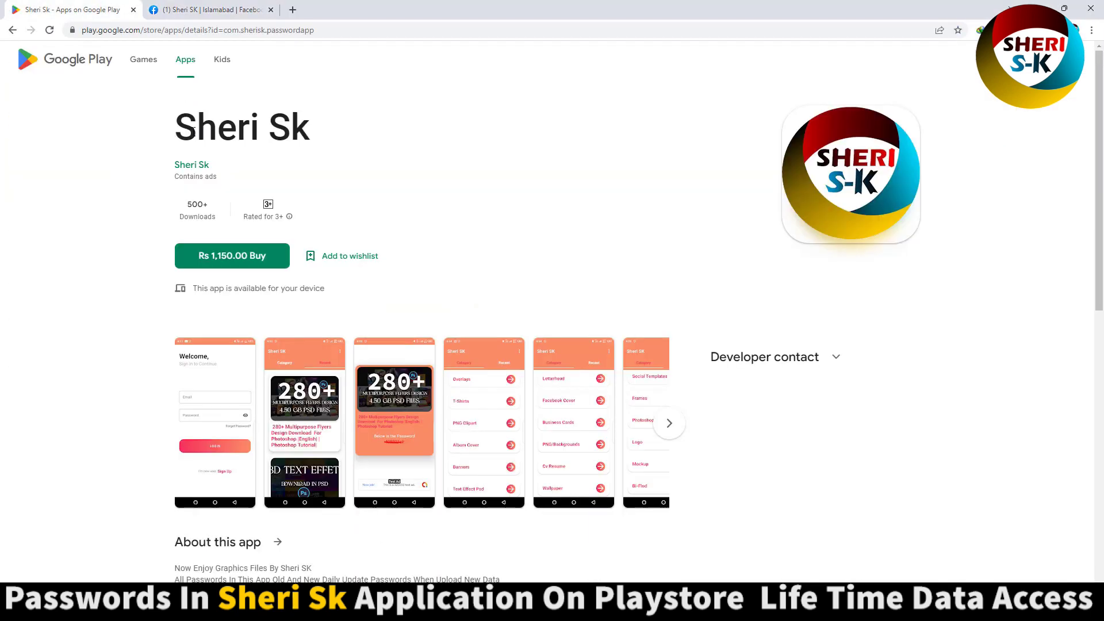
drag(194, 131, 342, 134)
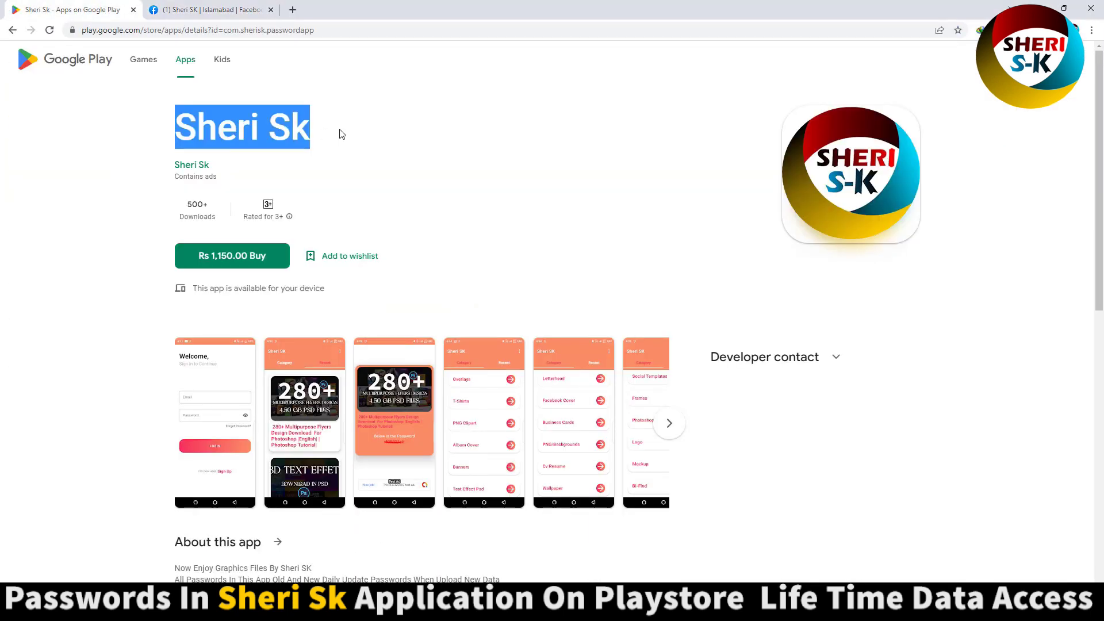